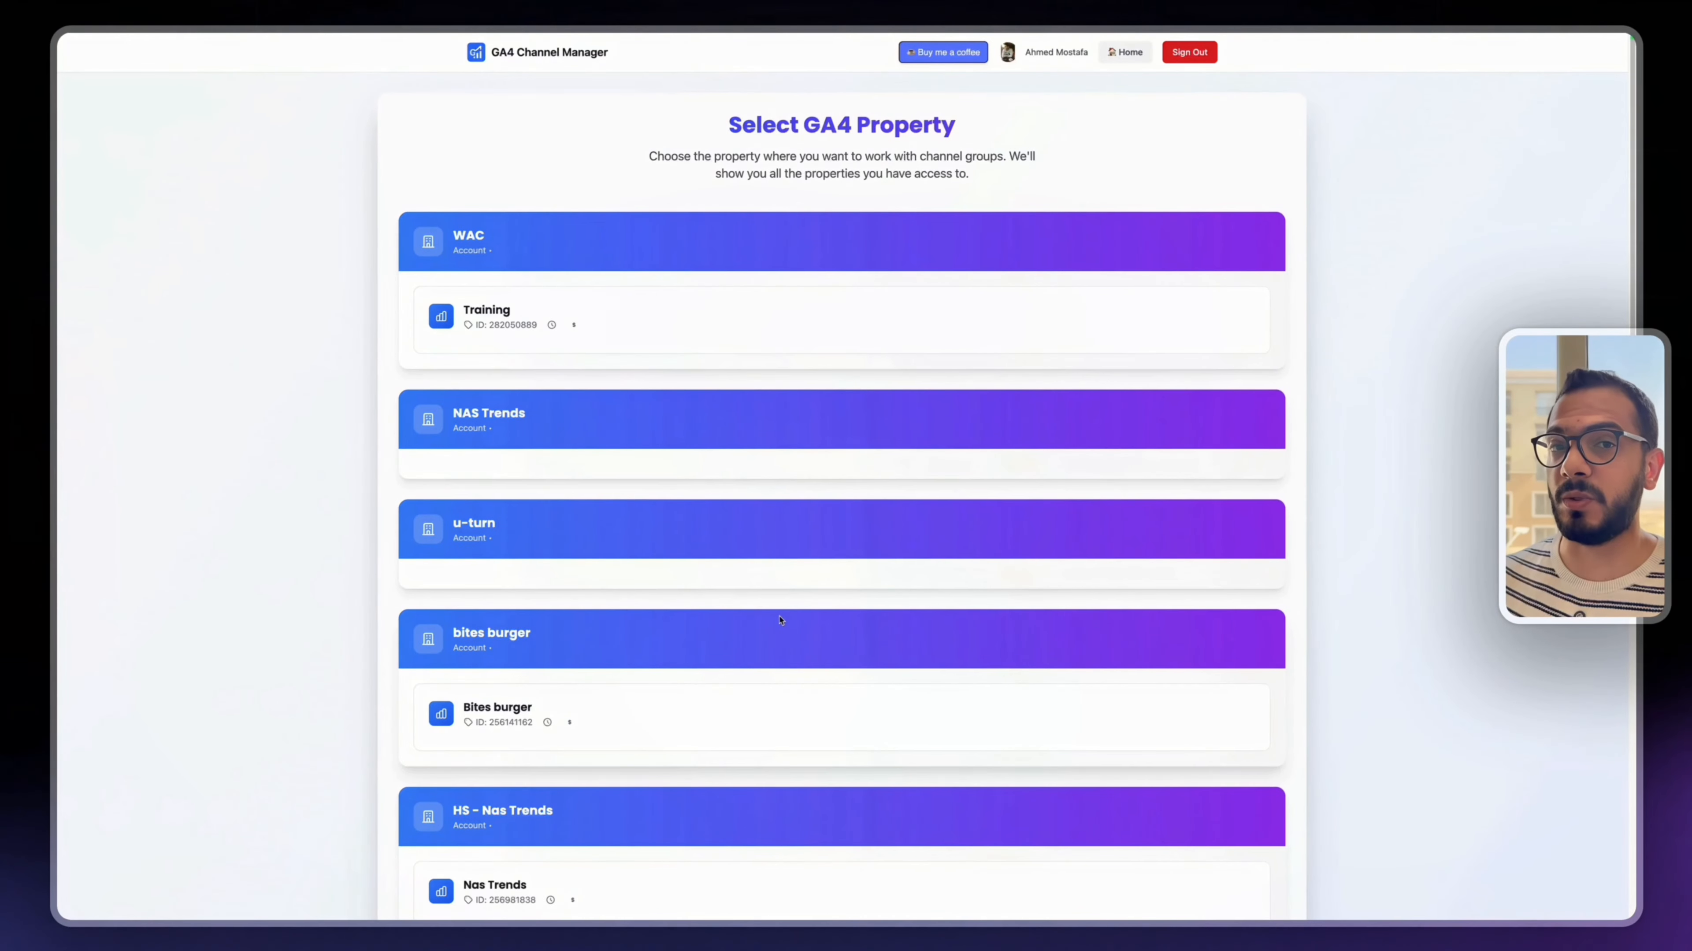
- Choose the Training property under the WAC account and open its traffic data for creating a new channel group
click(617, 329)
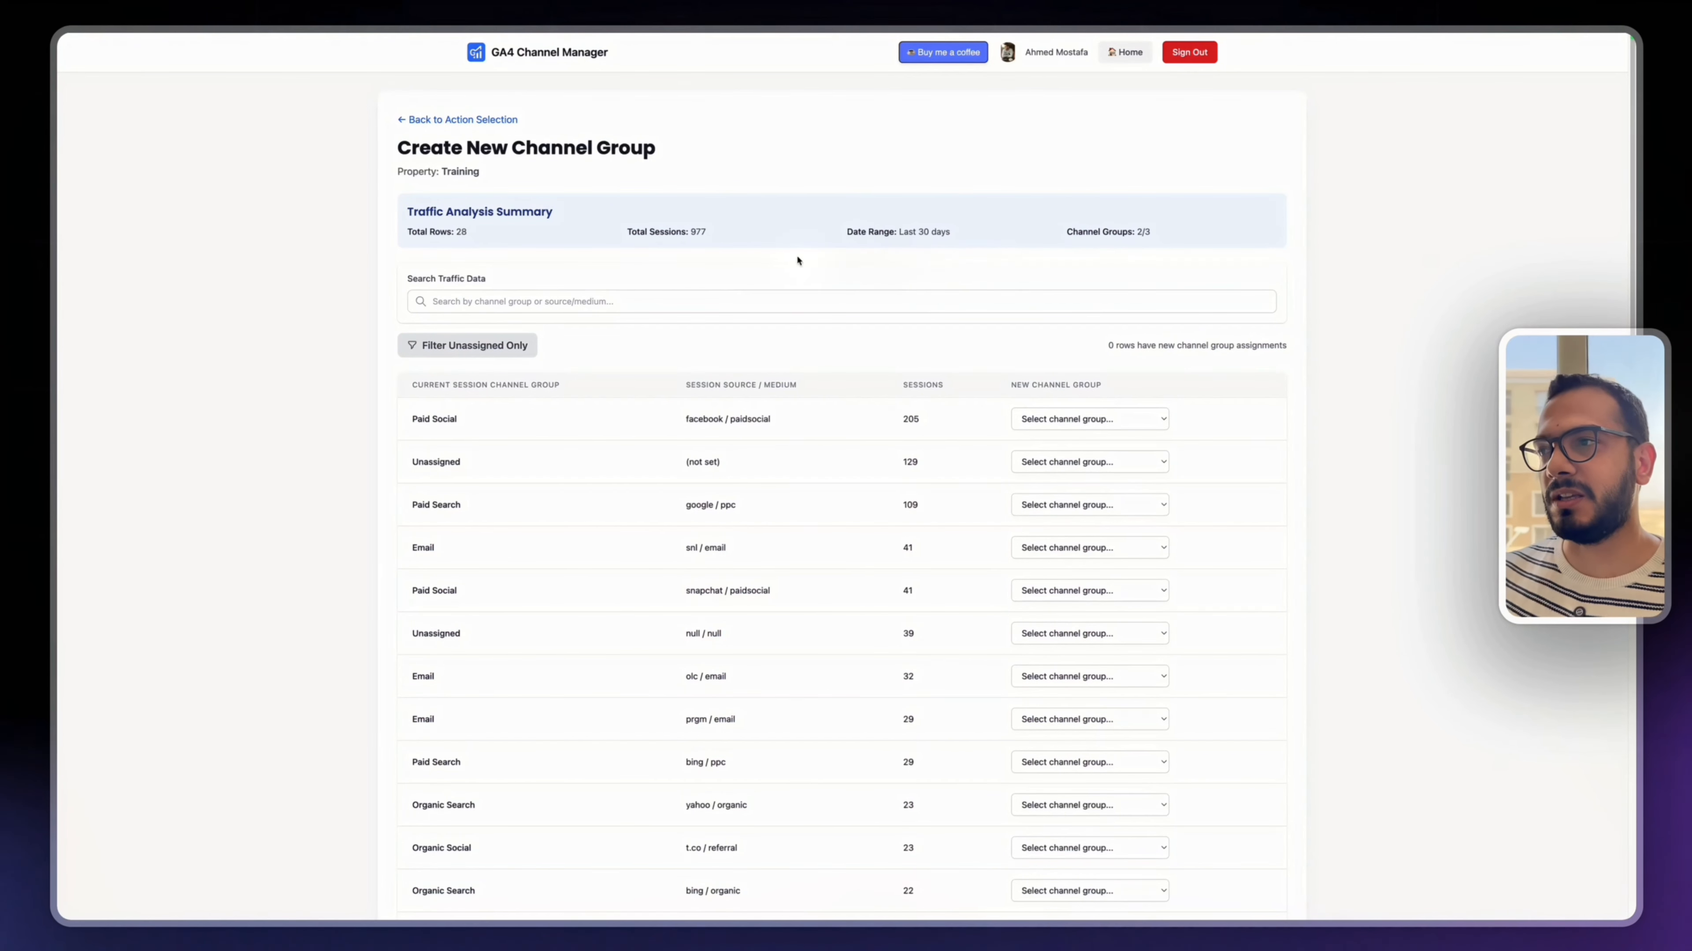
scroll(453, 446, down, 1)
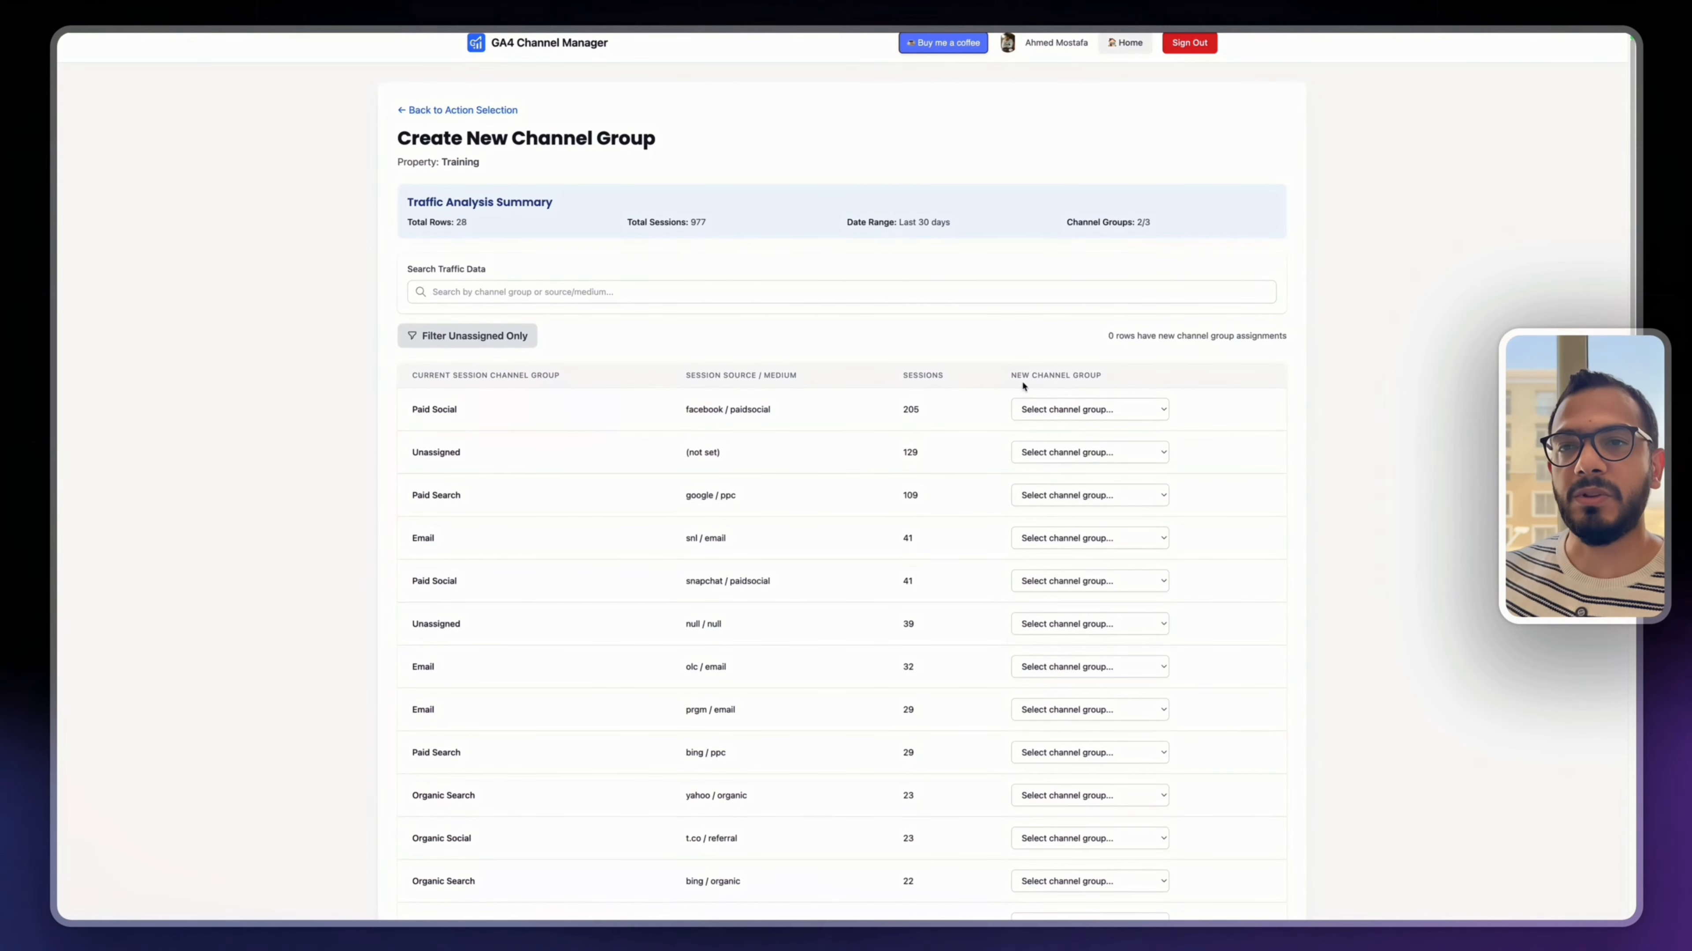
- Assign the facebook / paidsocial traffic row to the Paid Social channel group
click(1044, 410)
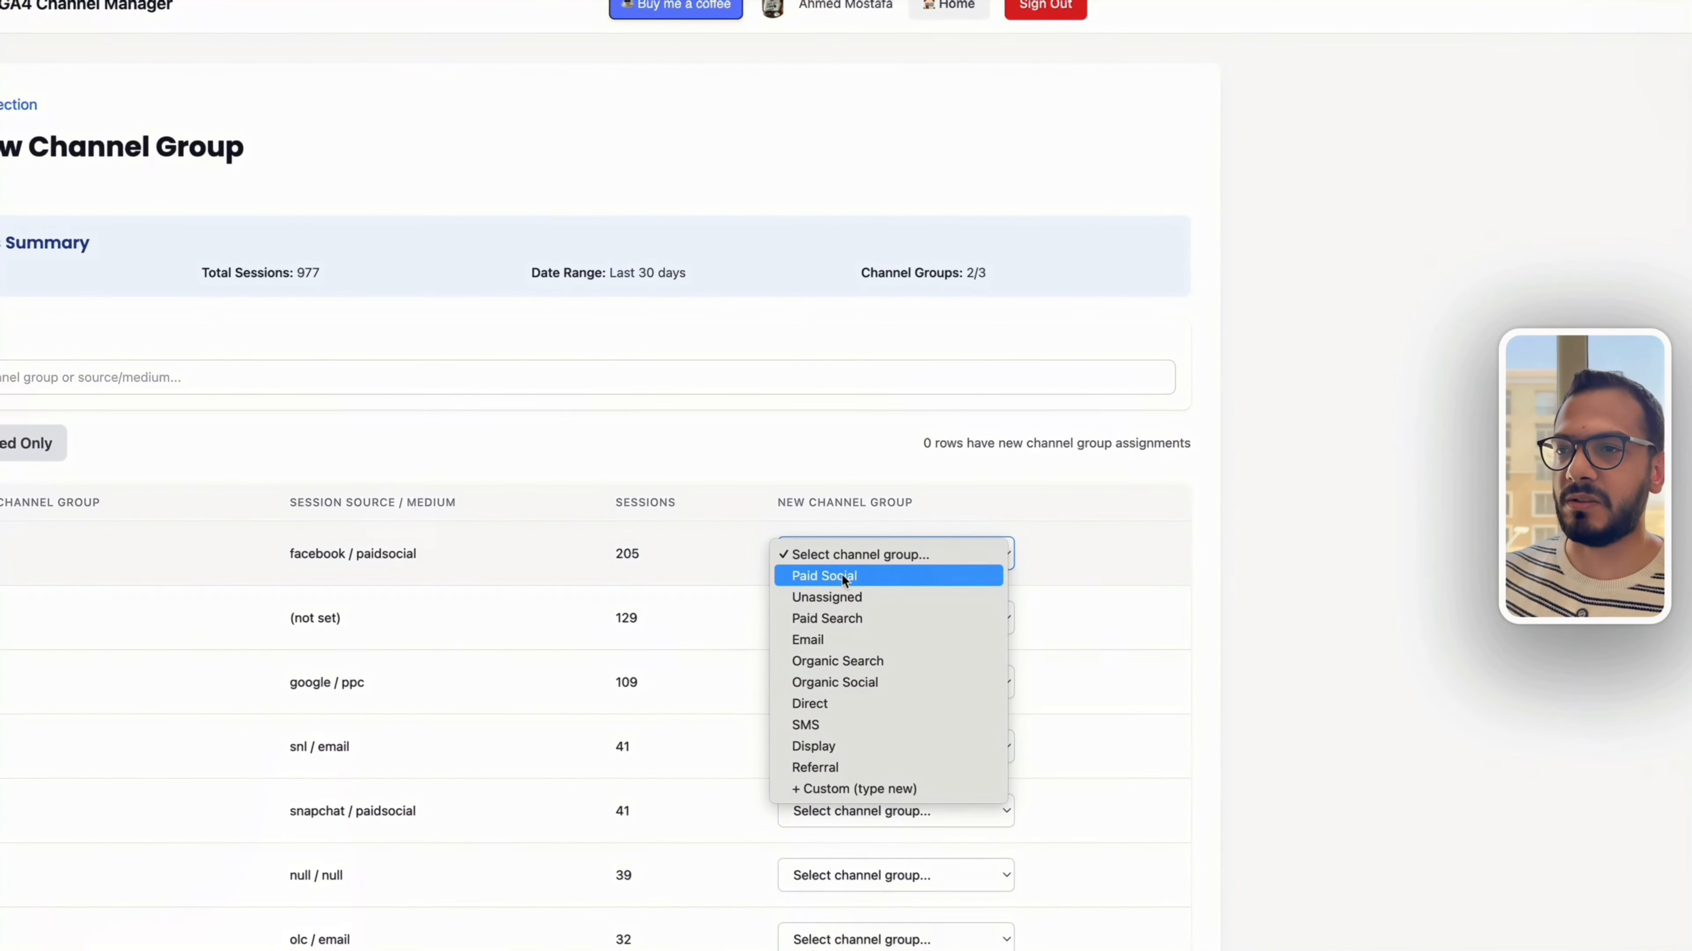
click(825, 577)
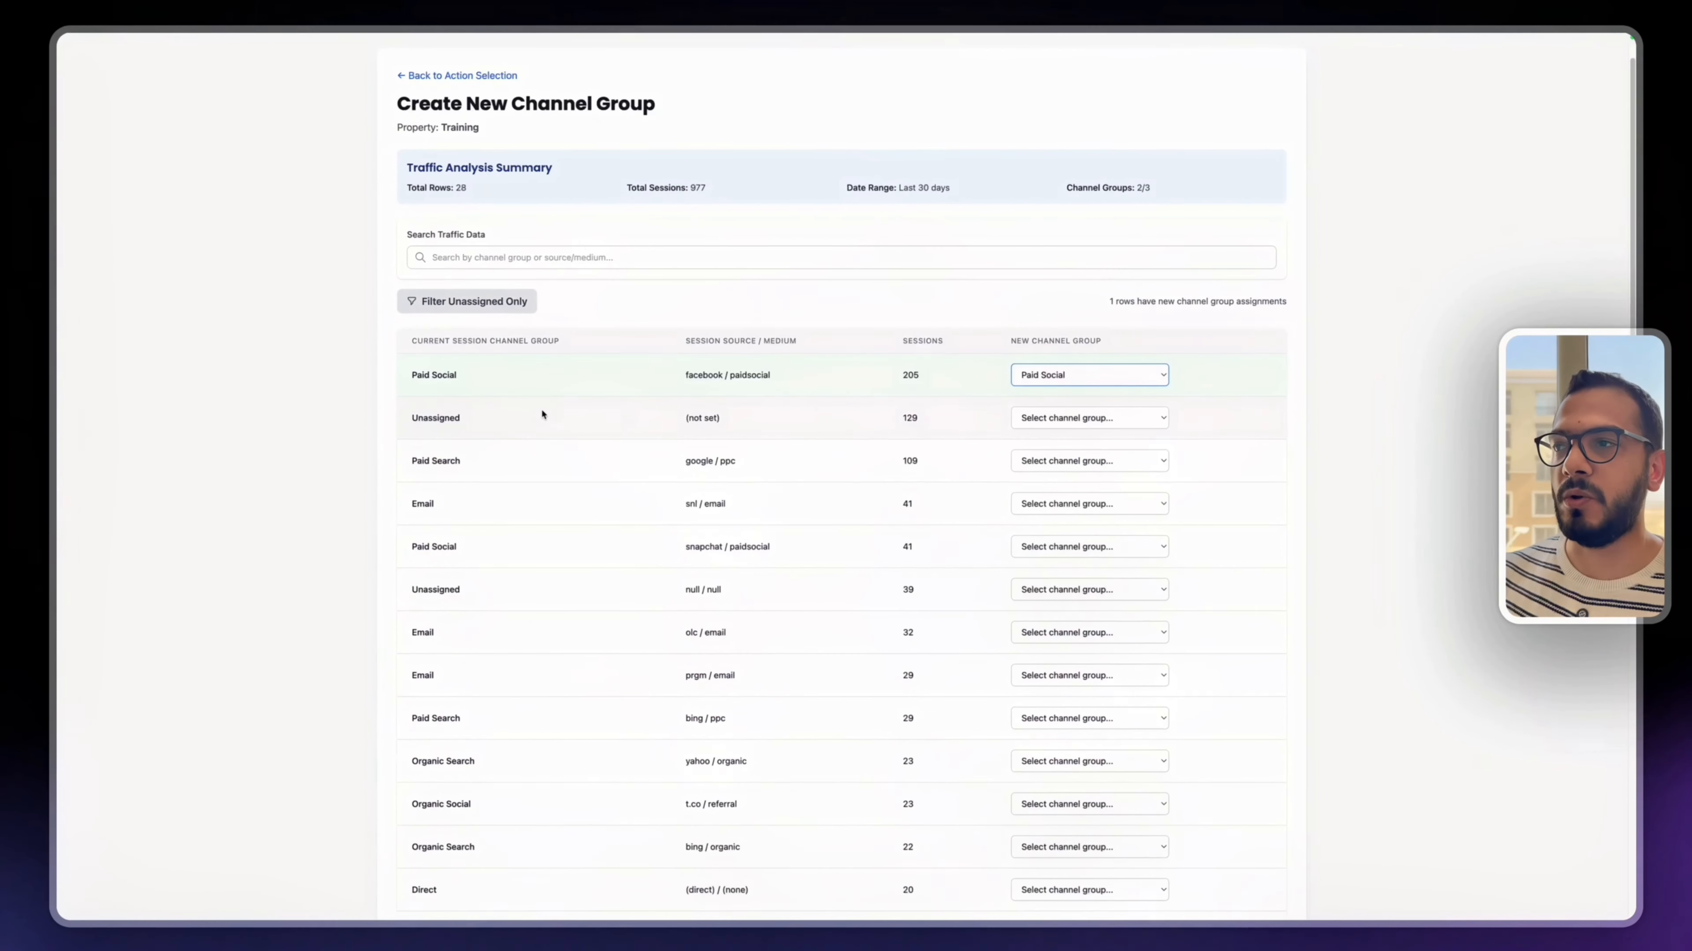
- Request channel group recommendations below the traffic table and choose to customize the Advanced Groups
scroll(553, 420, down, 10)
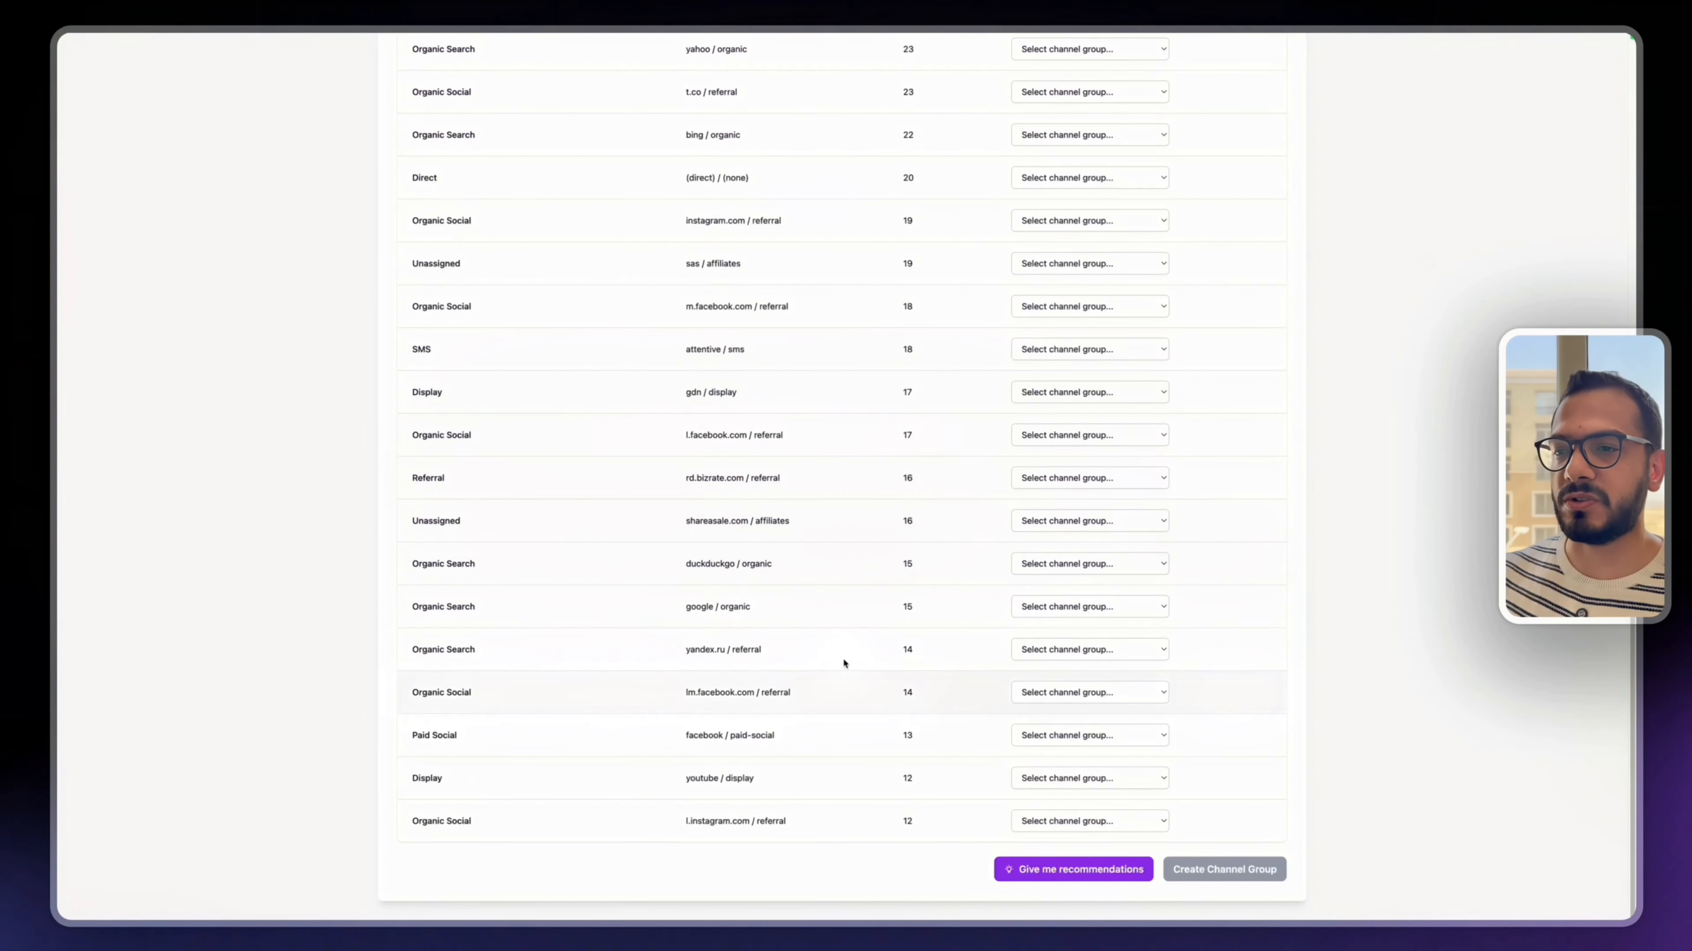
click(1059, 877)
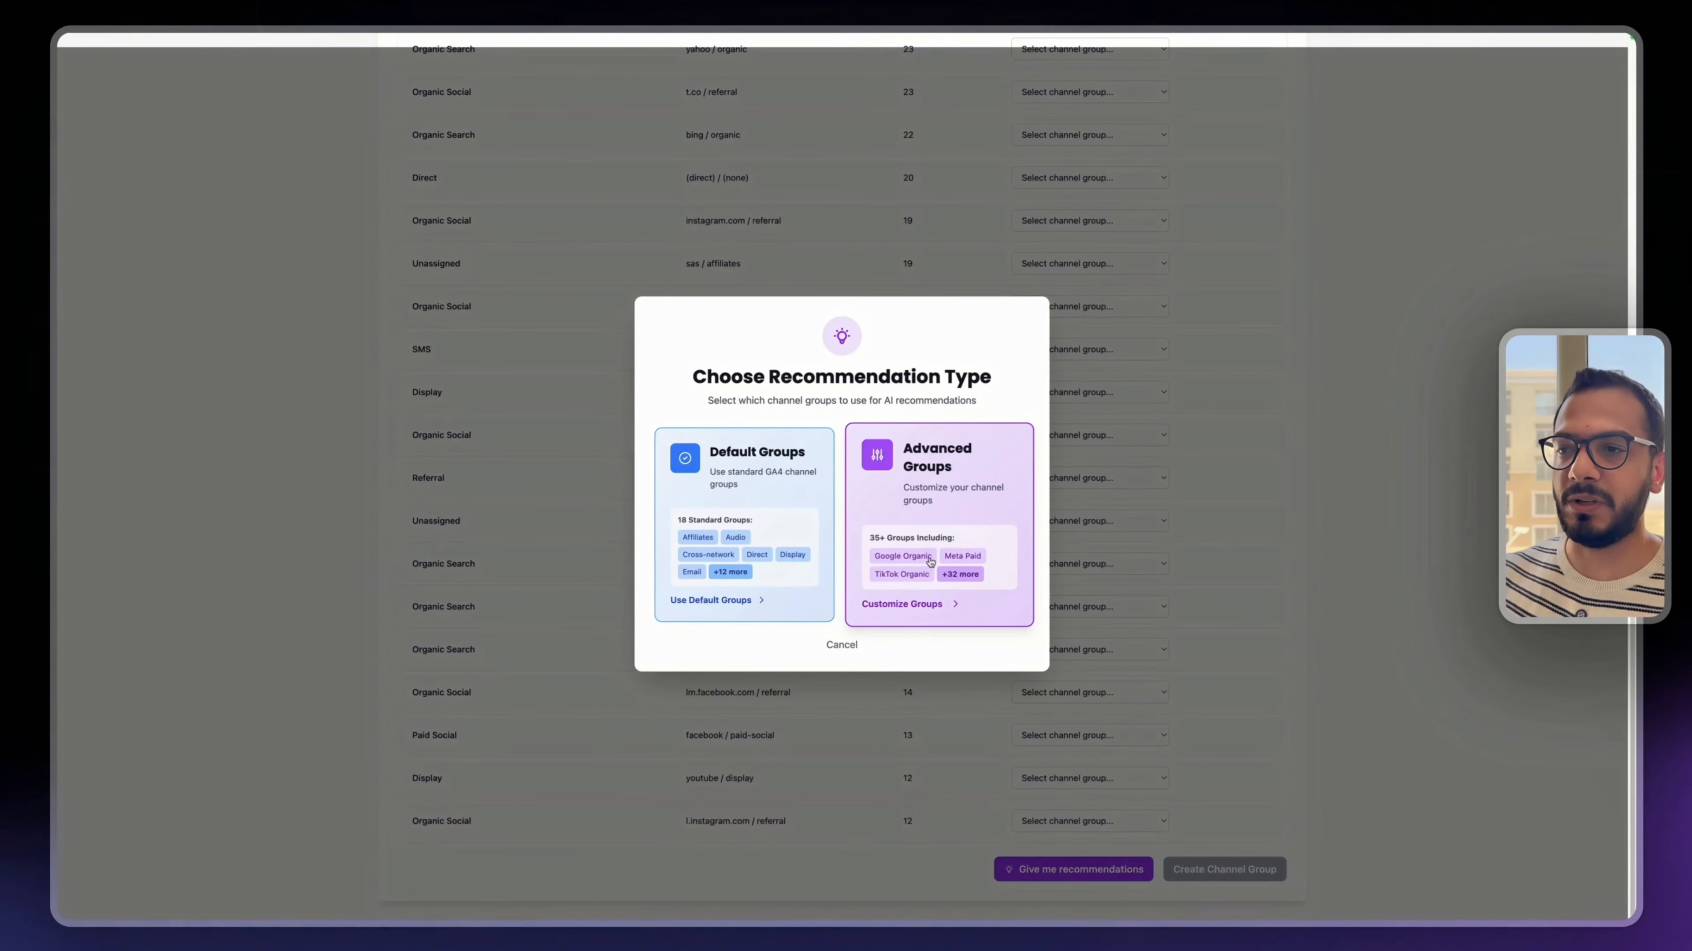
click(944, 507)
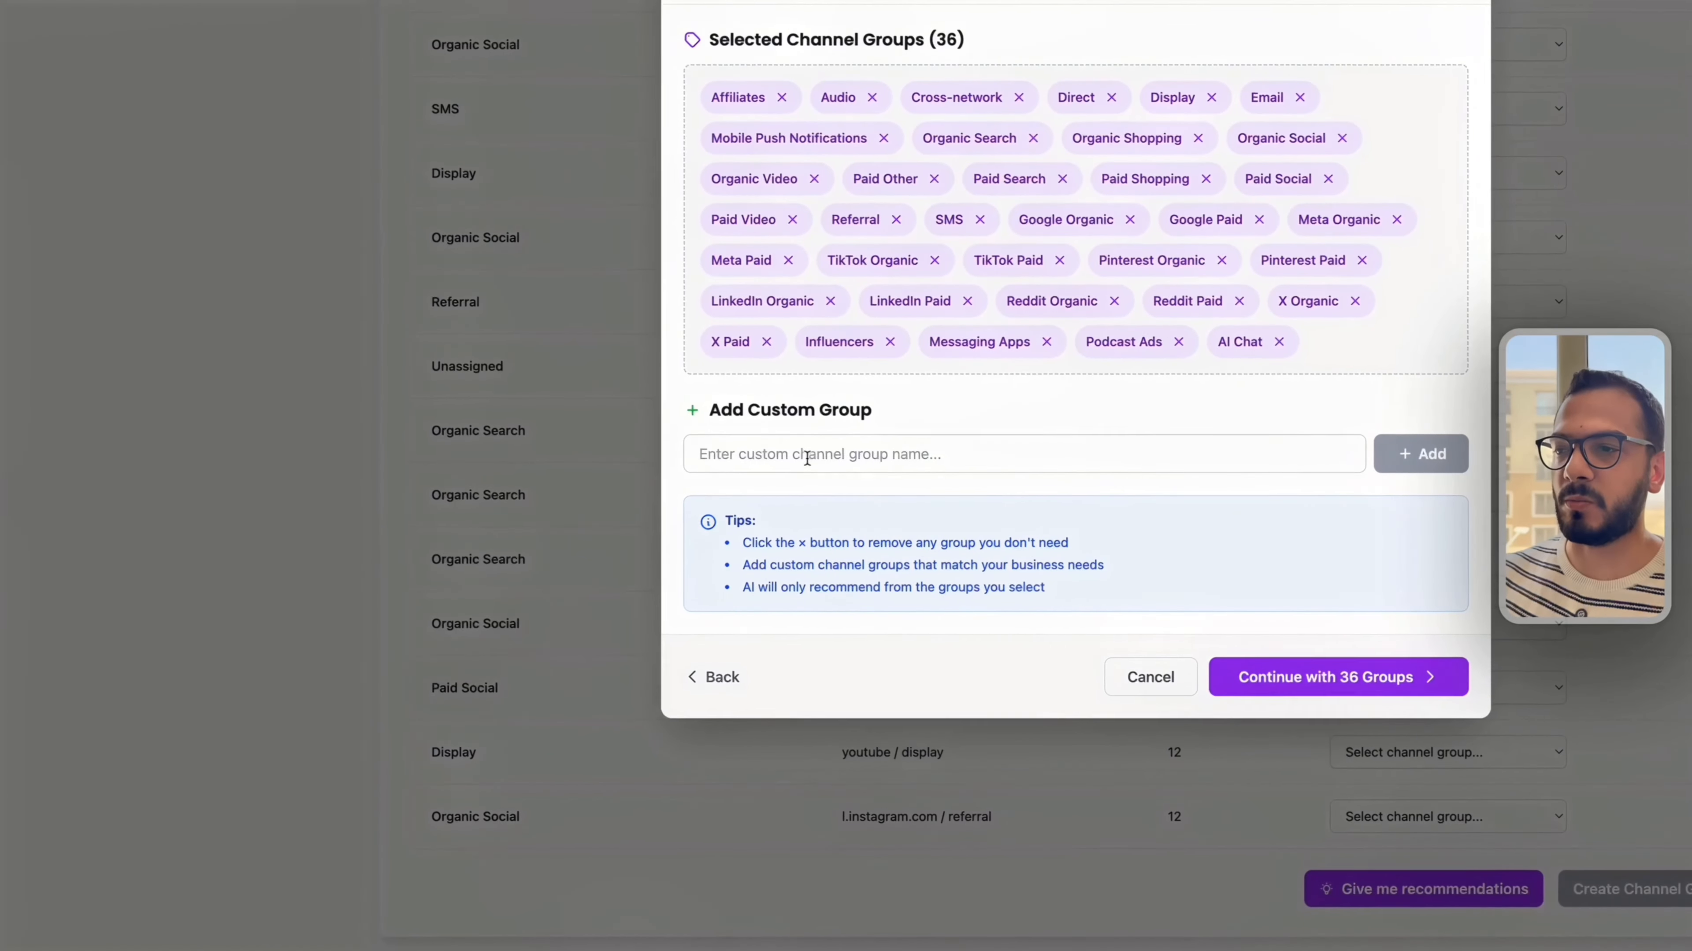
- Add a custom group named Facebook to the selected channel groups and remove it again
click(788, 452)
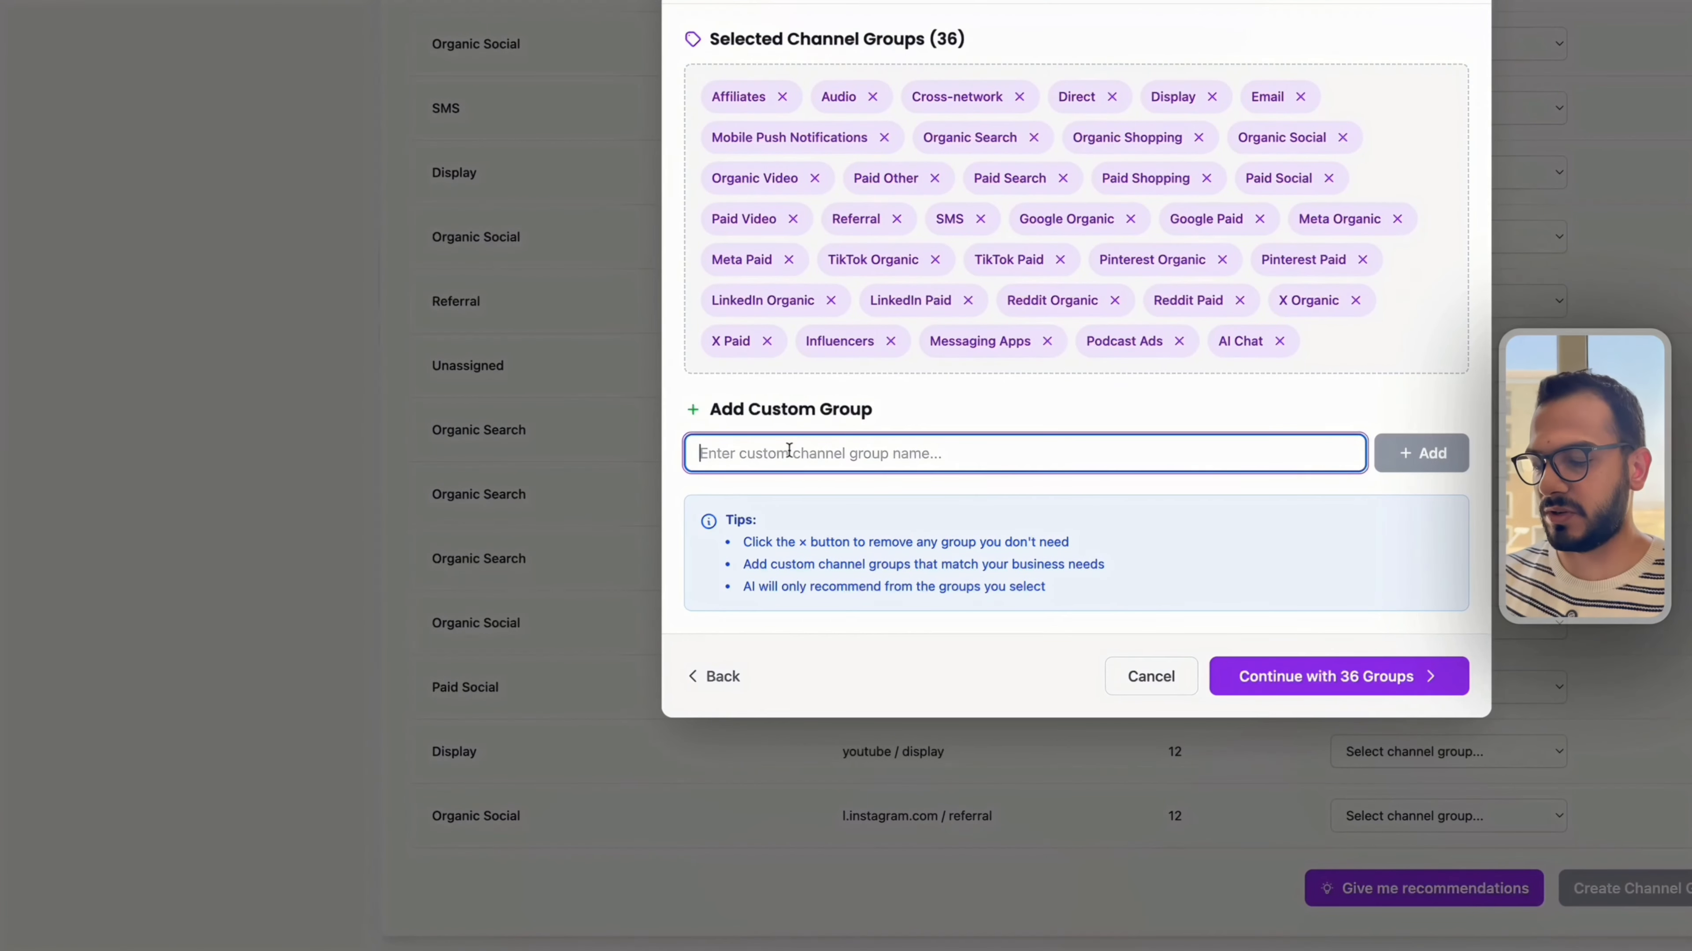
text(Facebook)
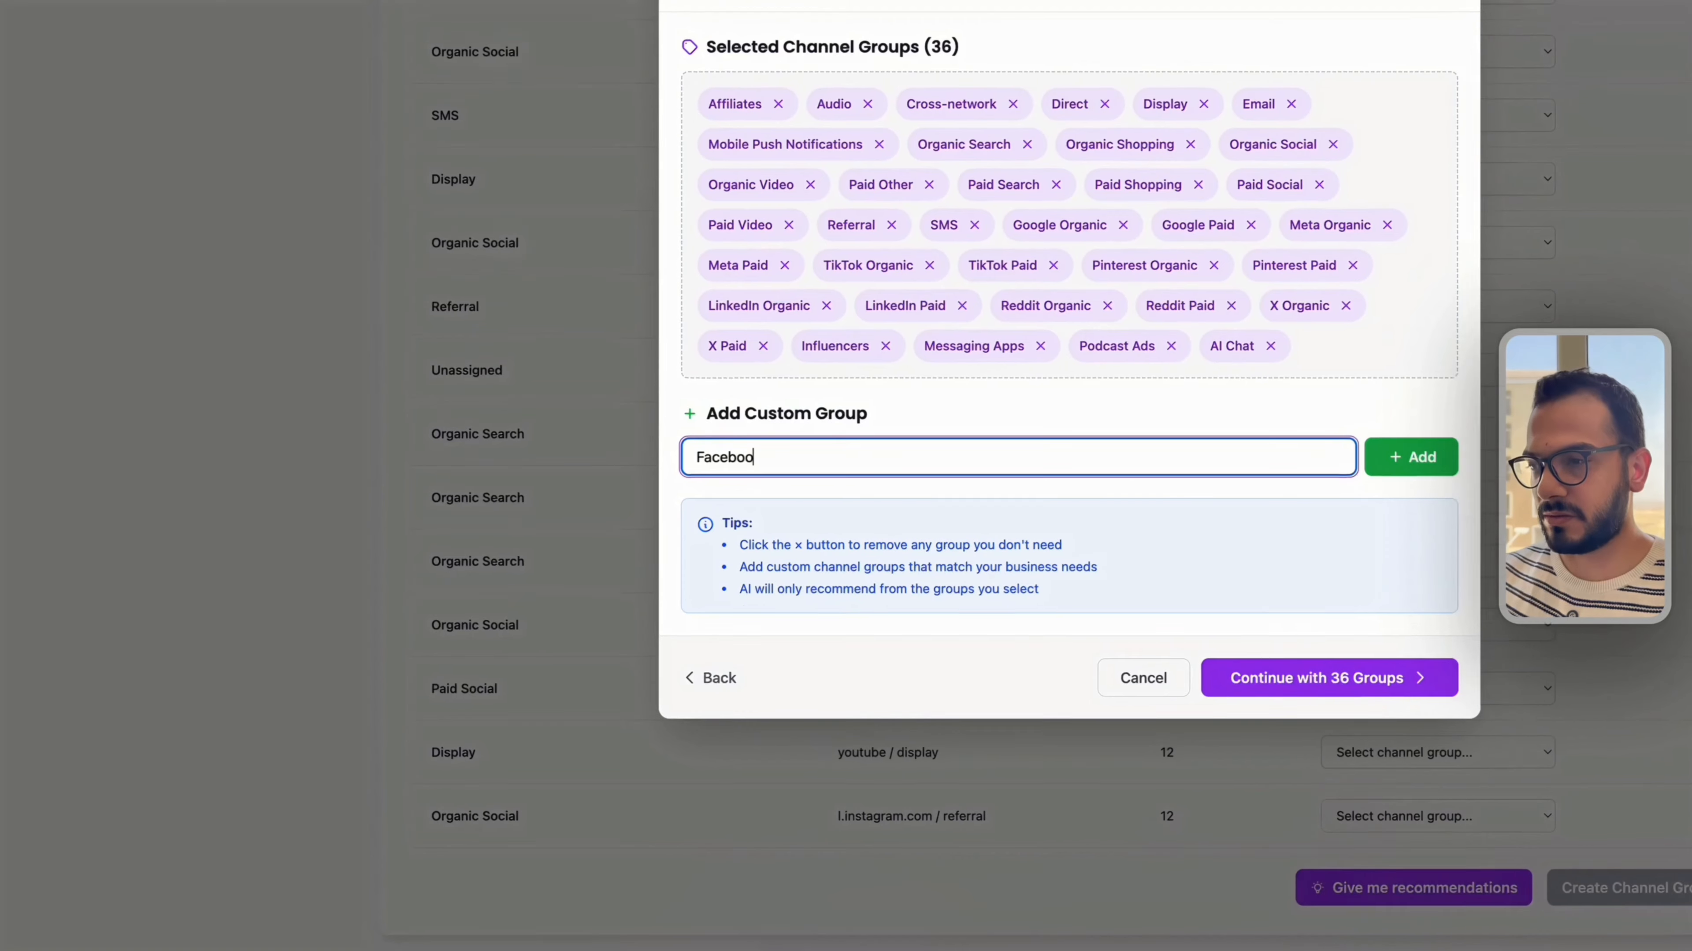
key(Return)
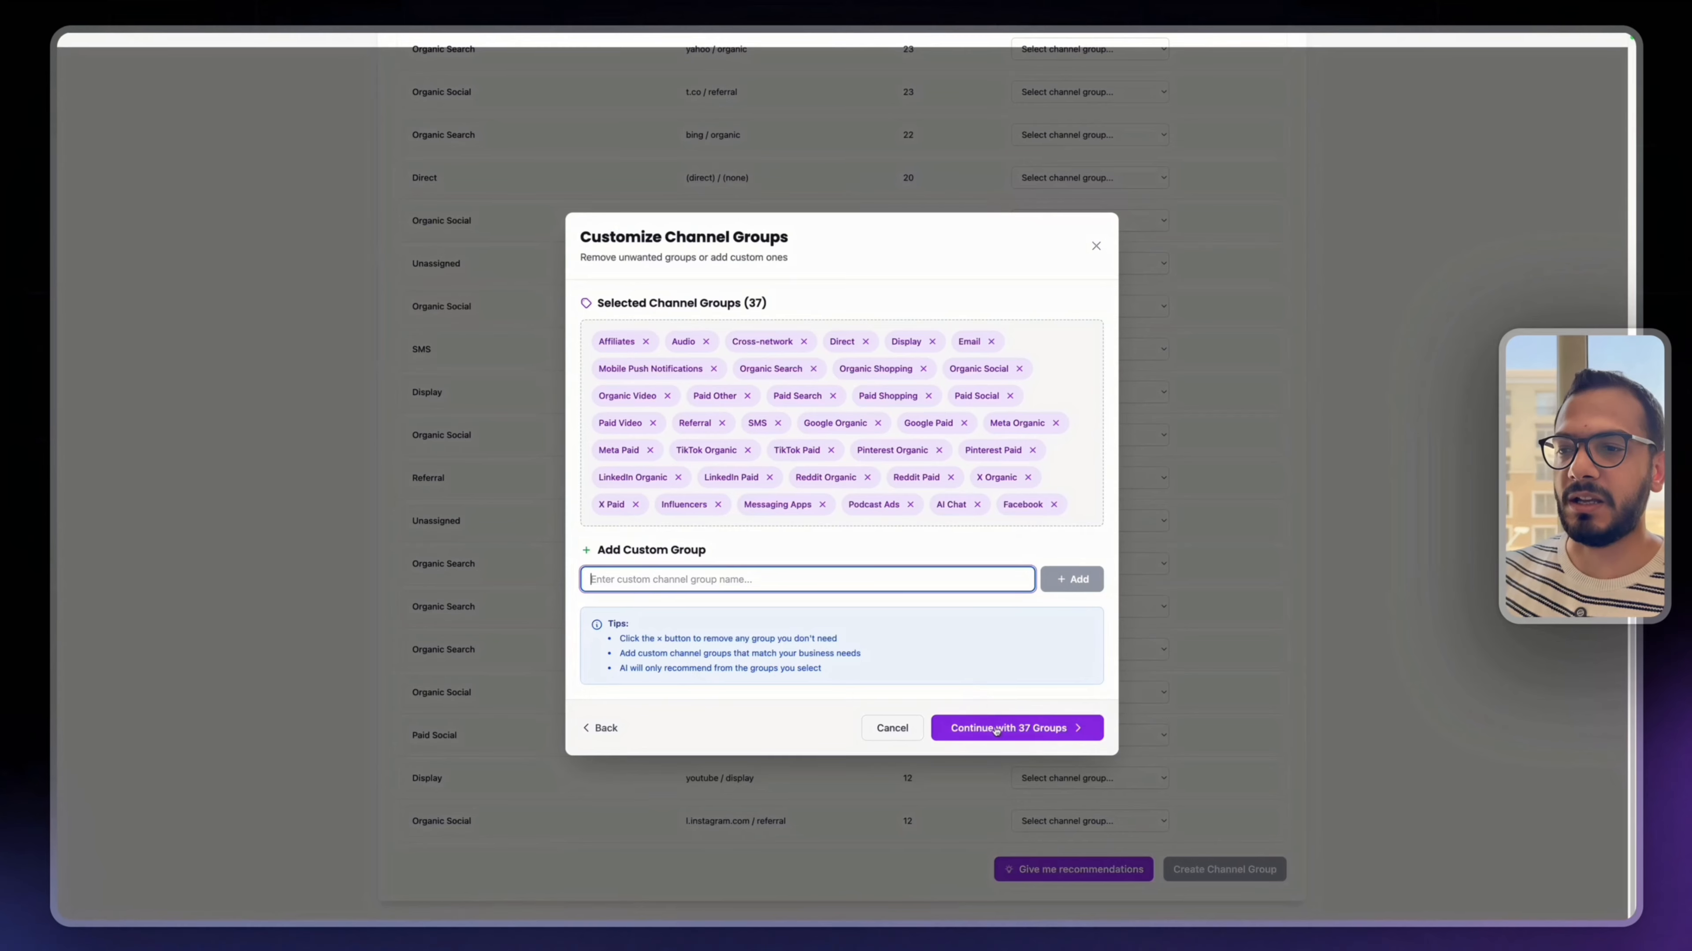
click(1053, 504)
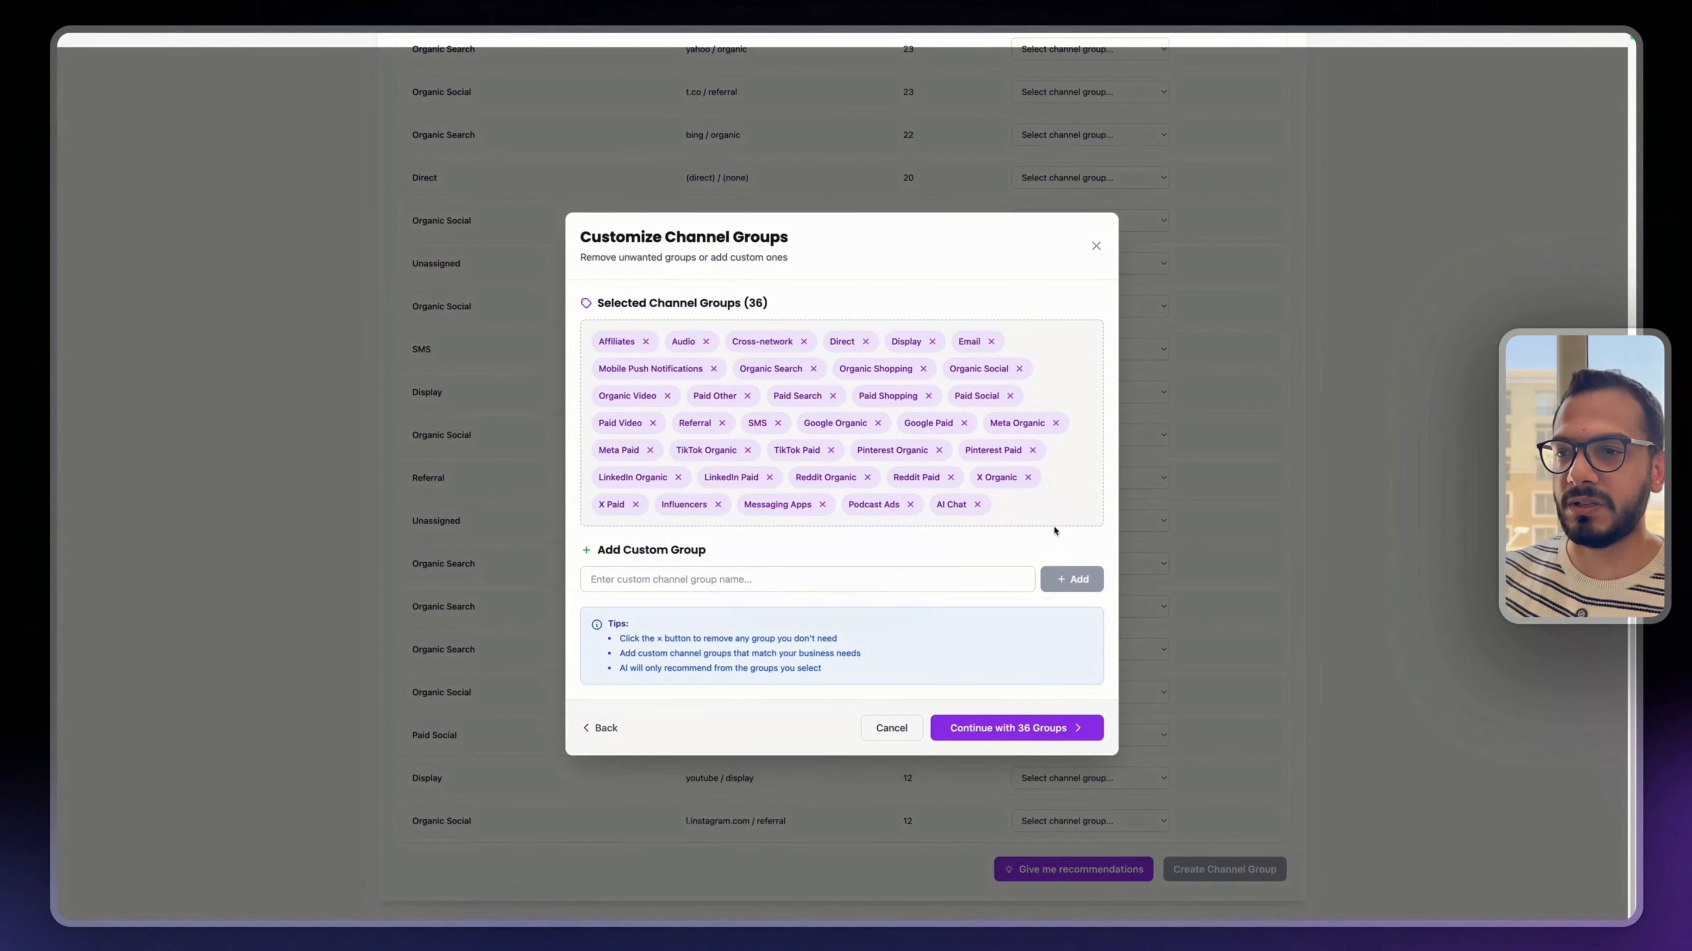
- Generate recommendations from the selected advanced groups and review the channel group assigned to each source / medium row
click(1031, 733)
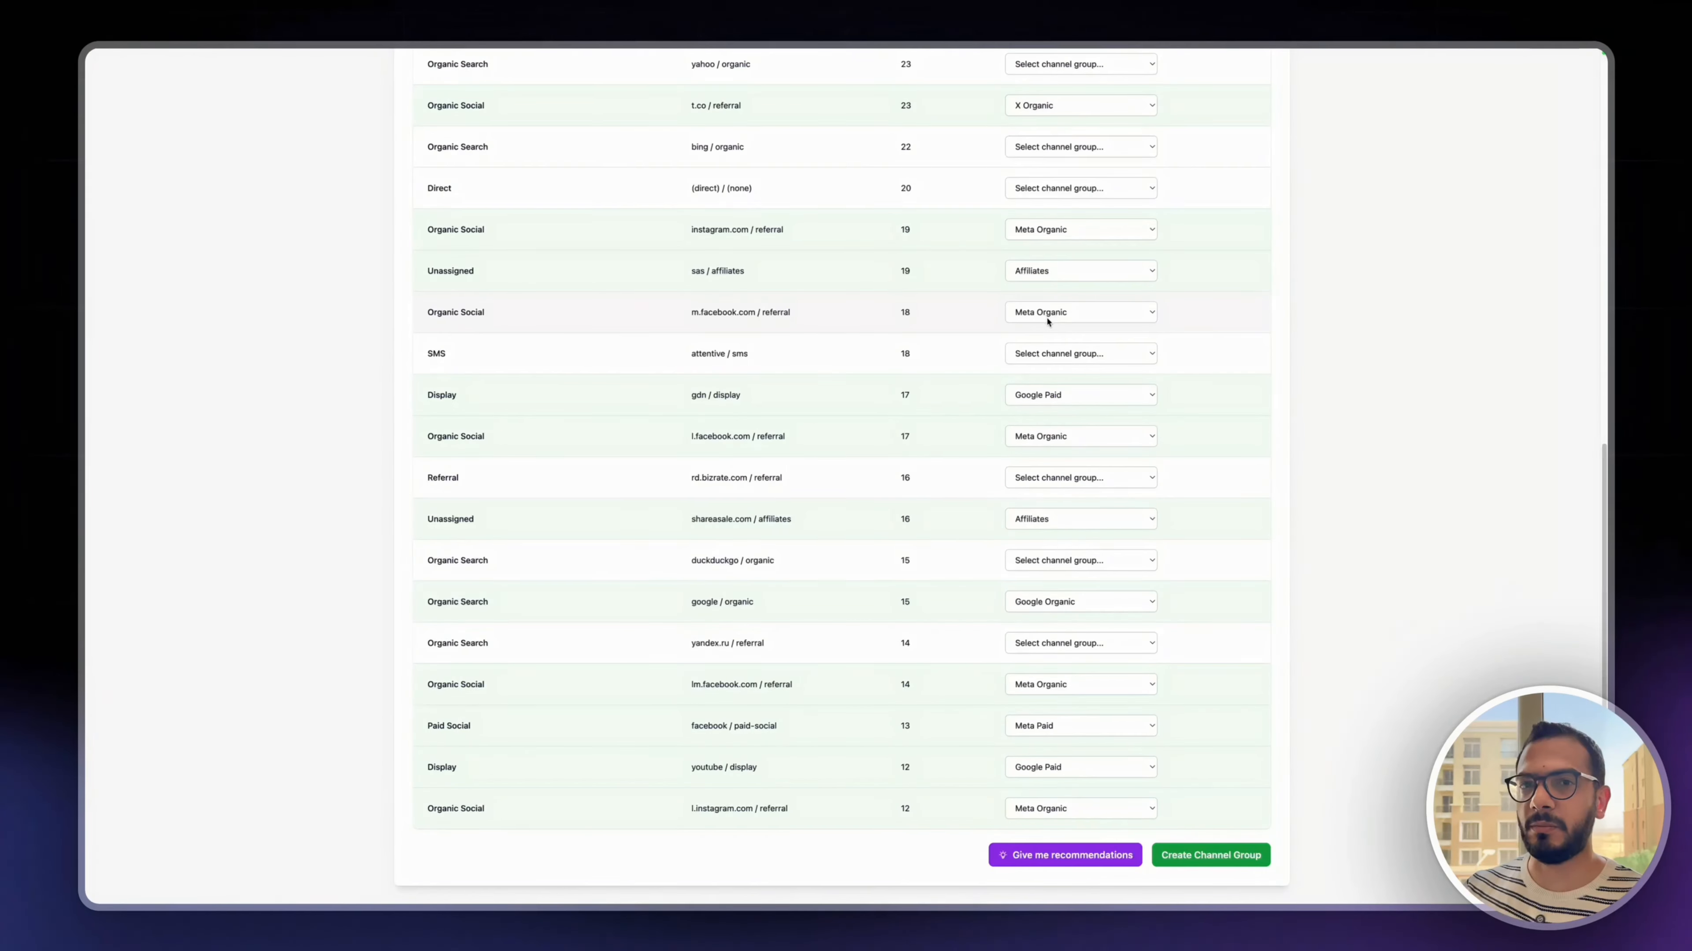
scroll(826, 480, up, 10)
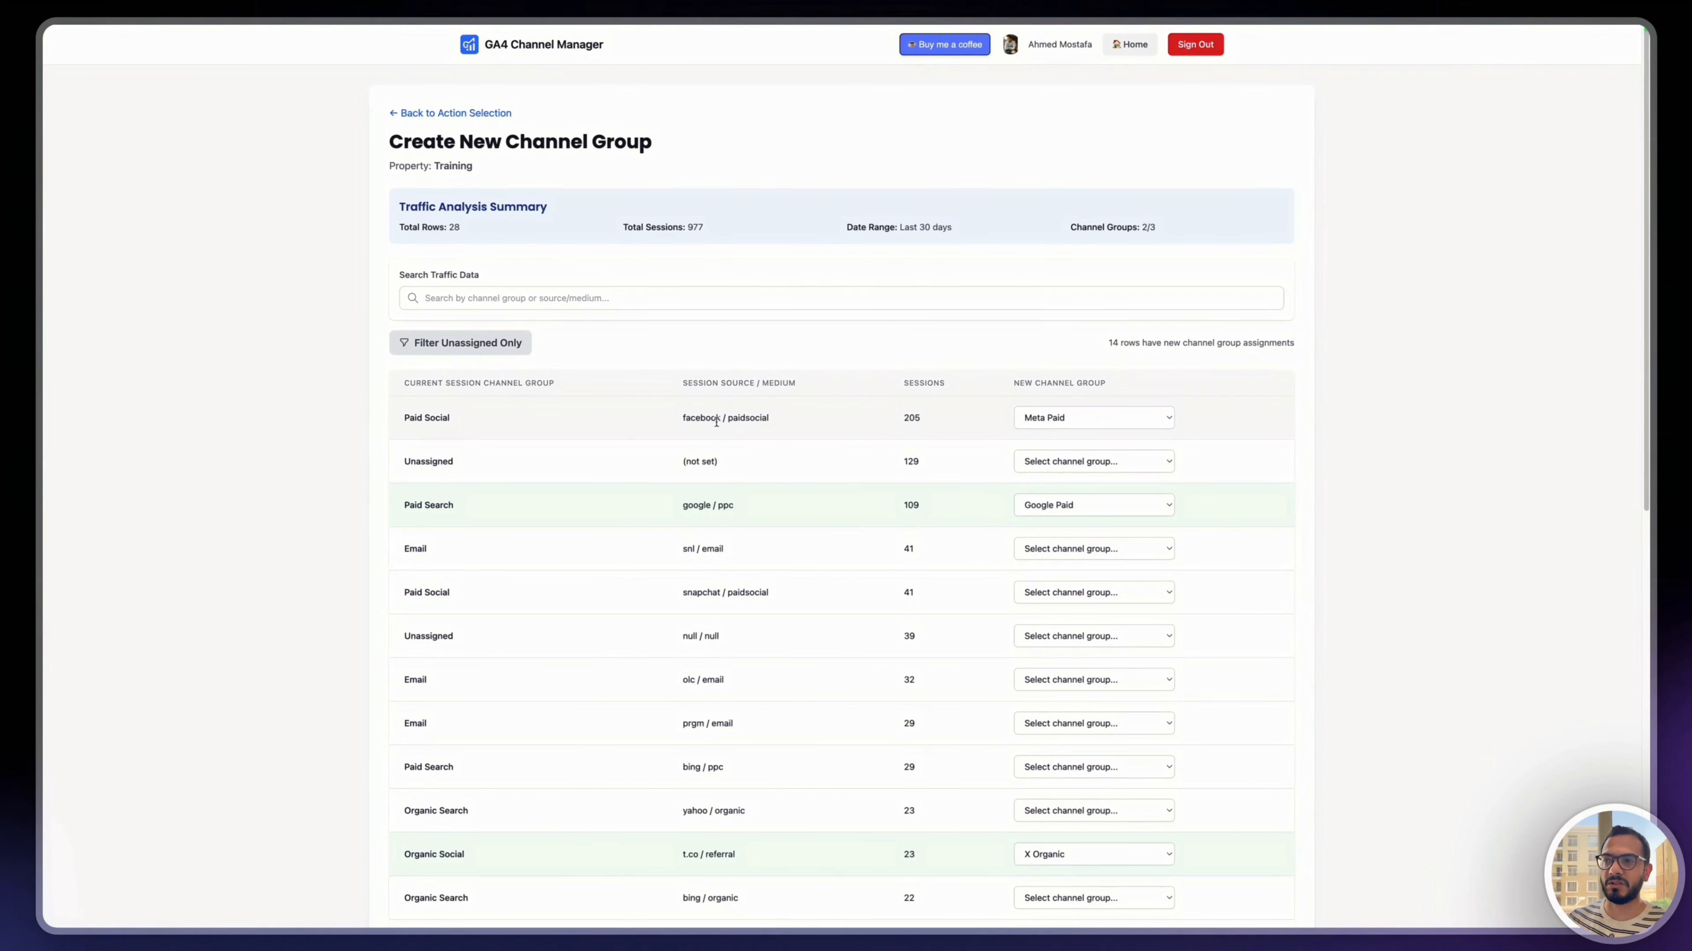
scroll(947, 518, down, 9)
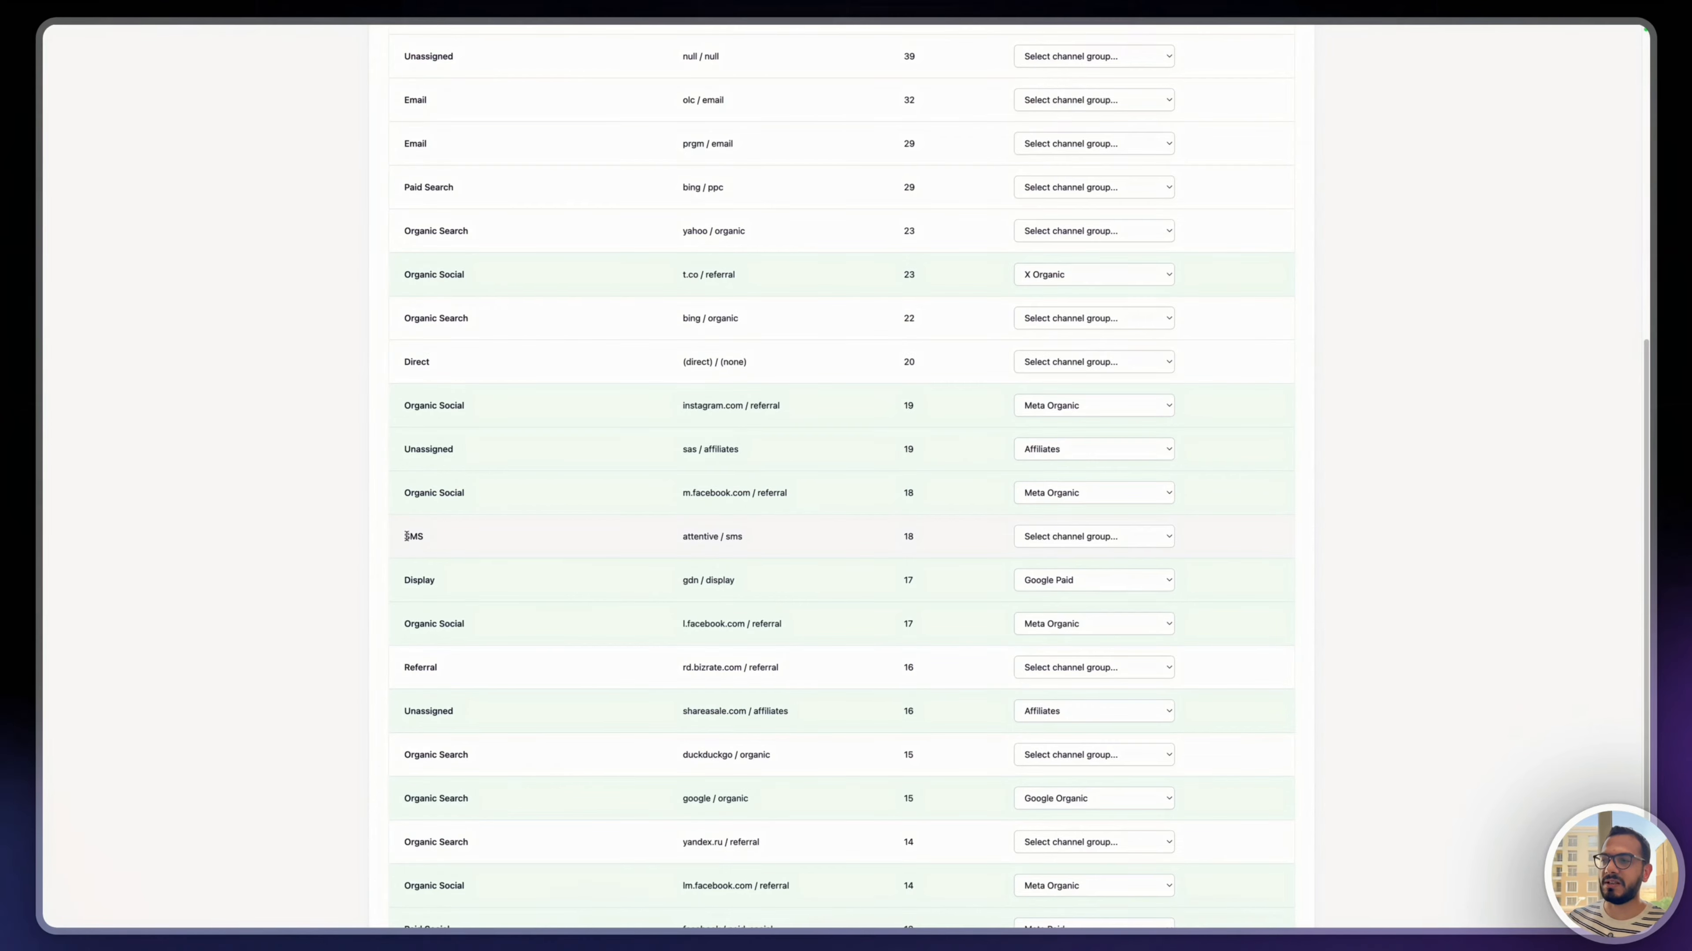
scroll(1011, 604, down, 5)
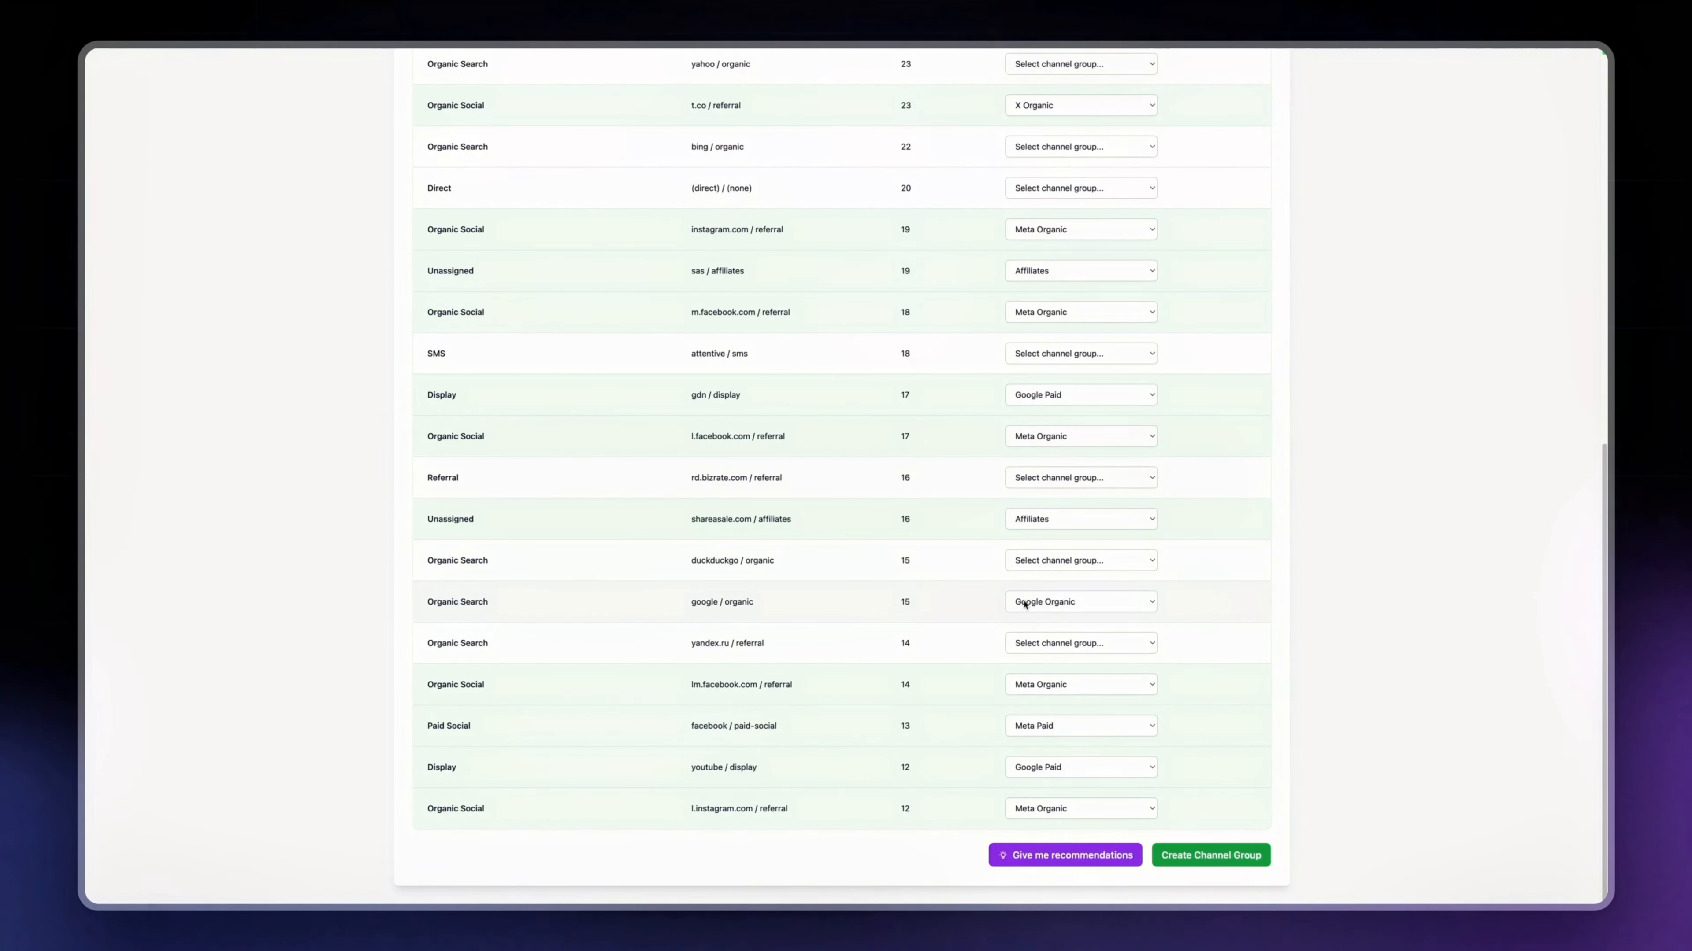
- Create the channel group from the assignments, naming it with the owner's first name followed by "Custom Channel Group", and confirm its creation
click(1196, 855)
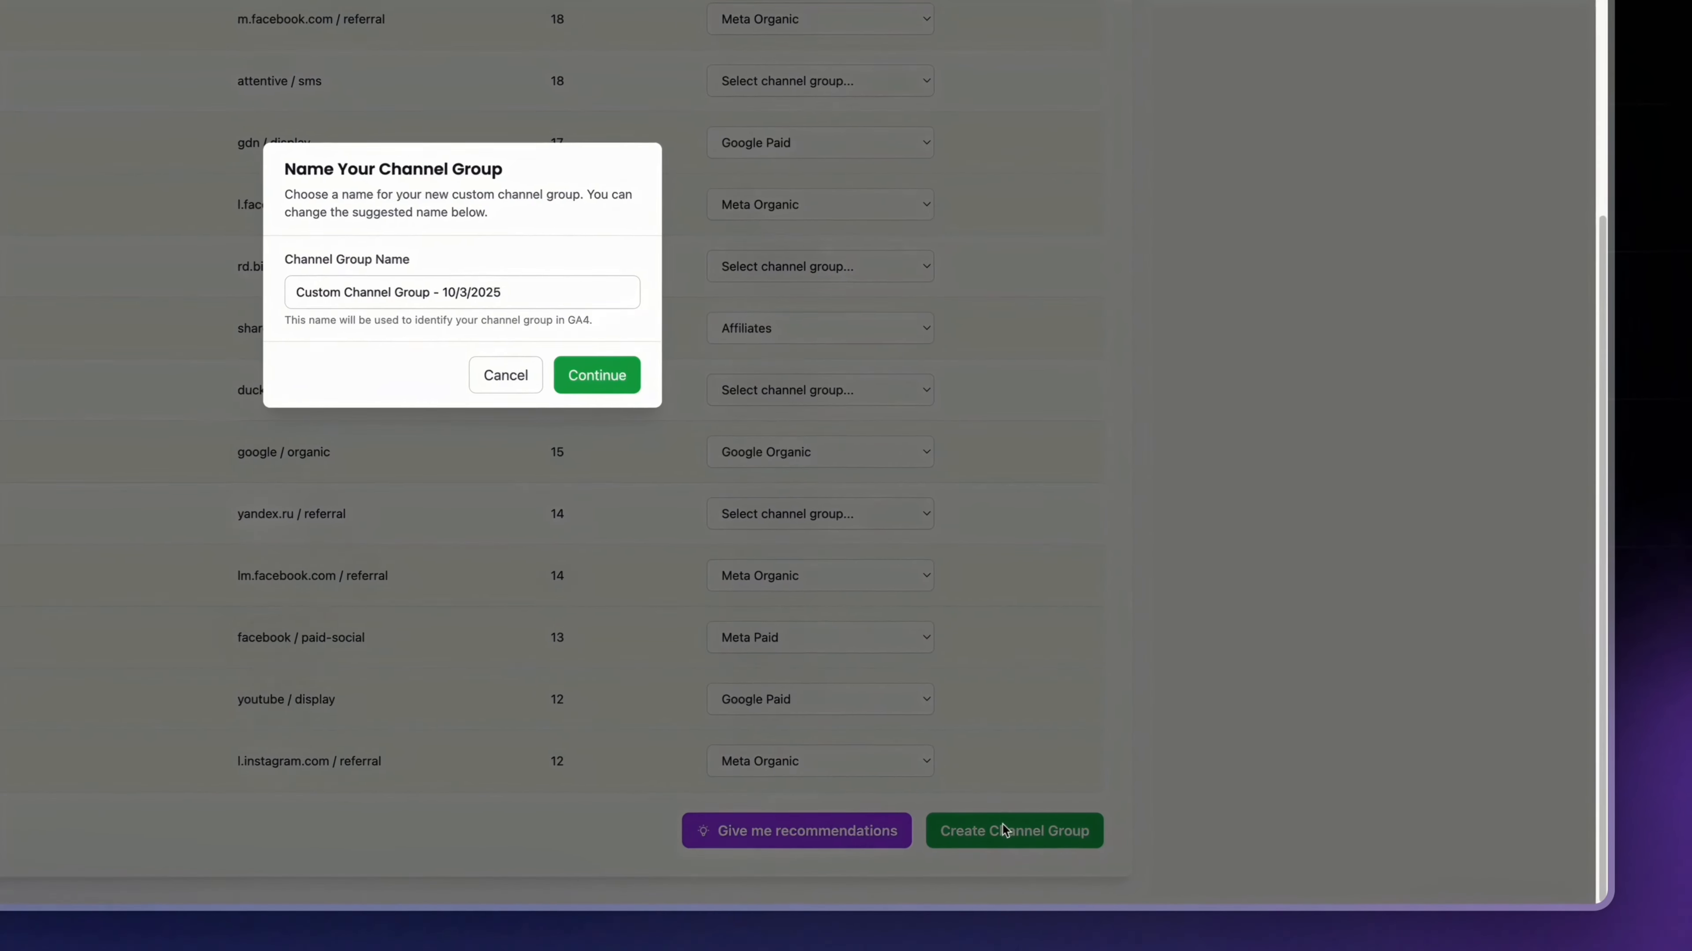
triple_click(485, 287)
text(Ahmed's Custom Channel)
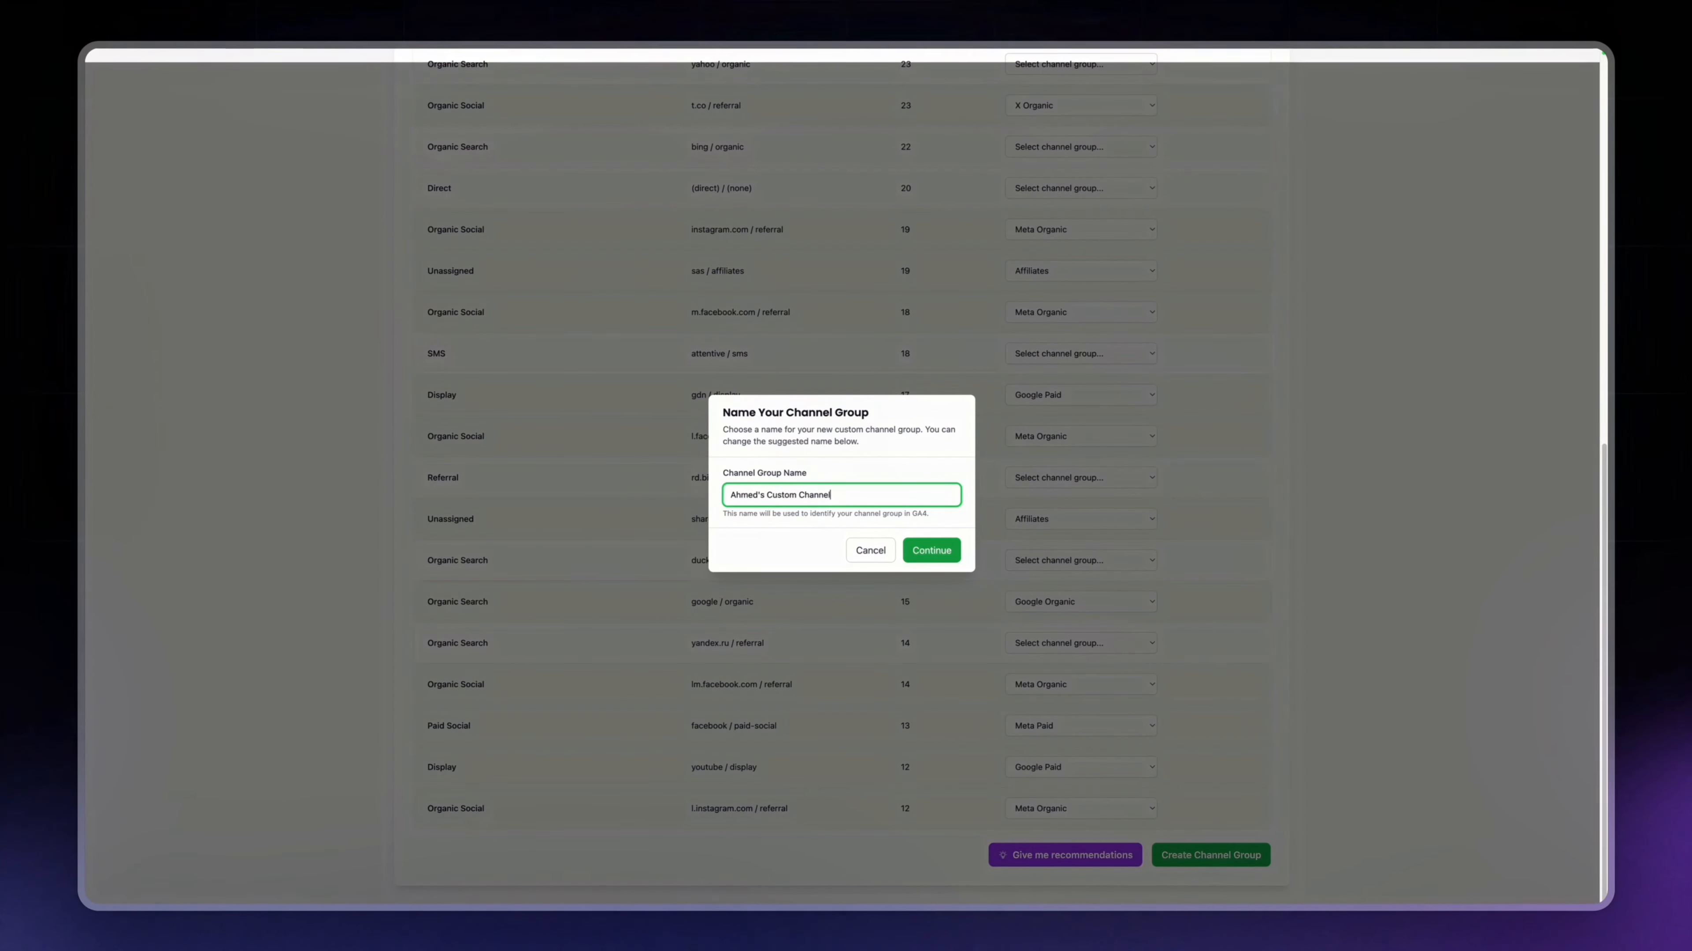
text( Group)
click(933, 550)
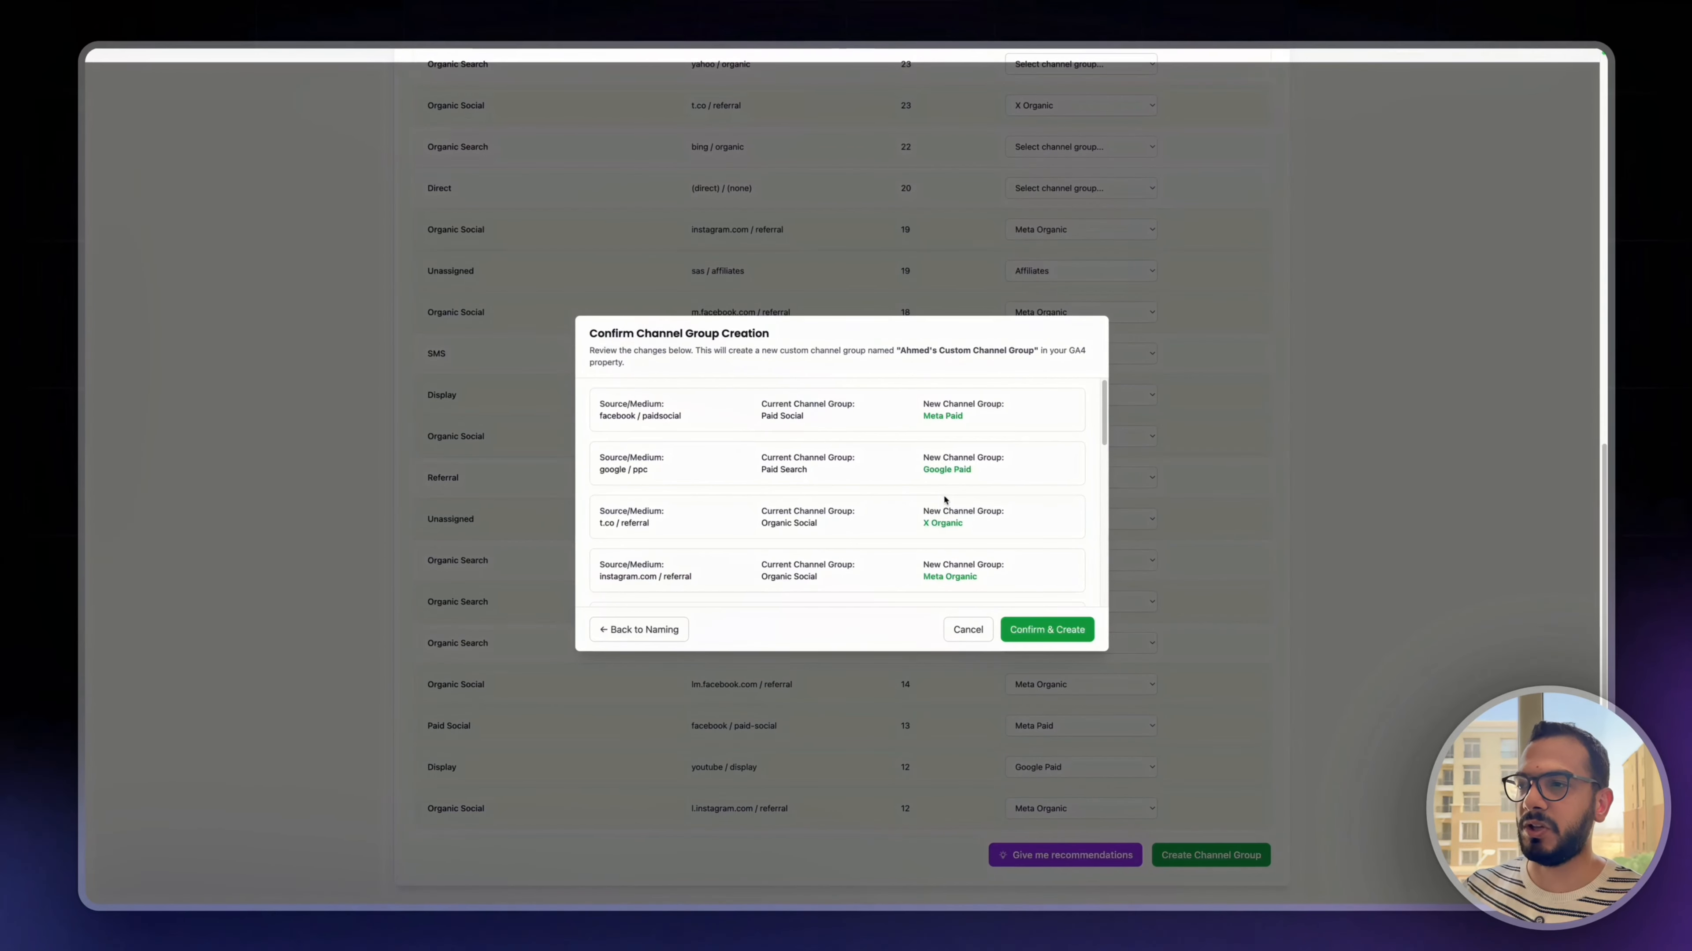
click(1036, 631)
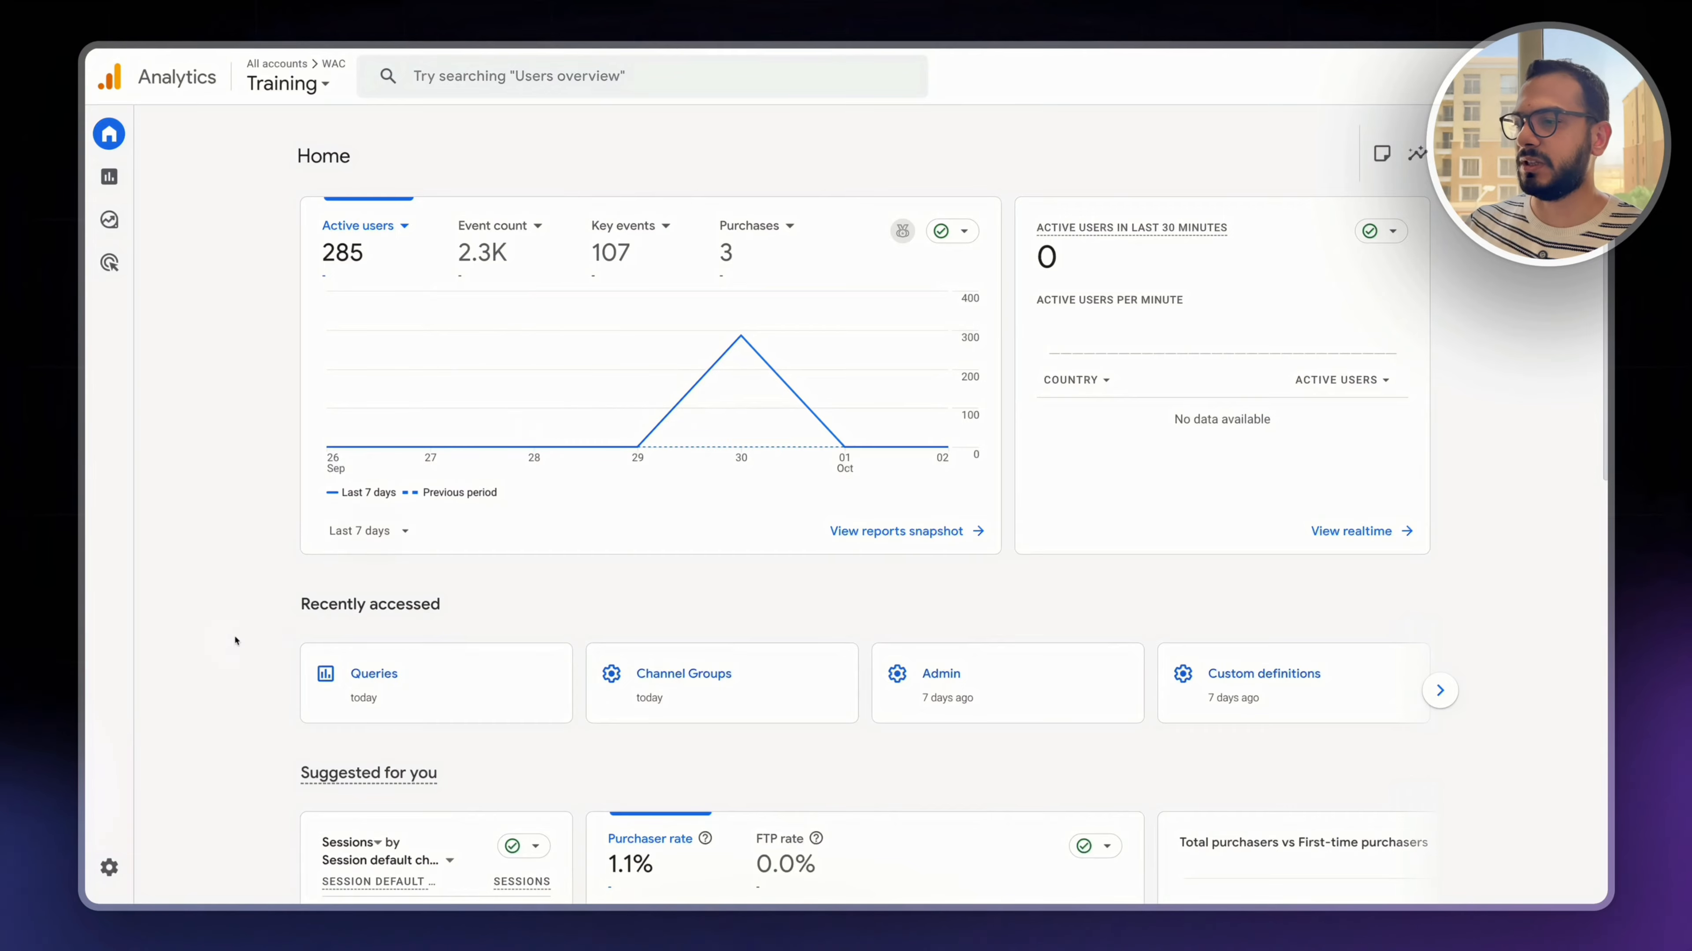
- In Google Analytics, open the newly created custom group from the property's channel groups settings and examine its channel list
mouse_move(120, 666)
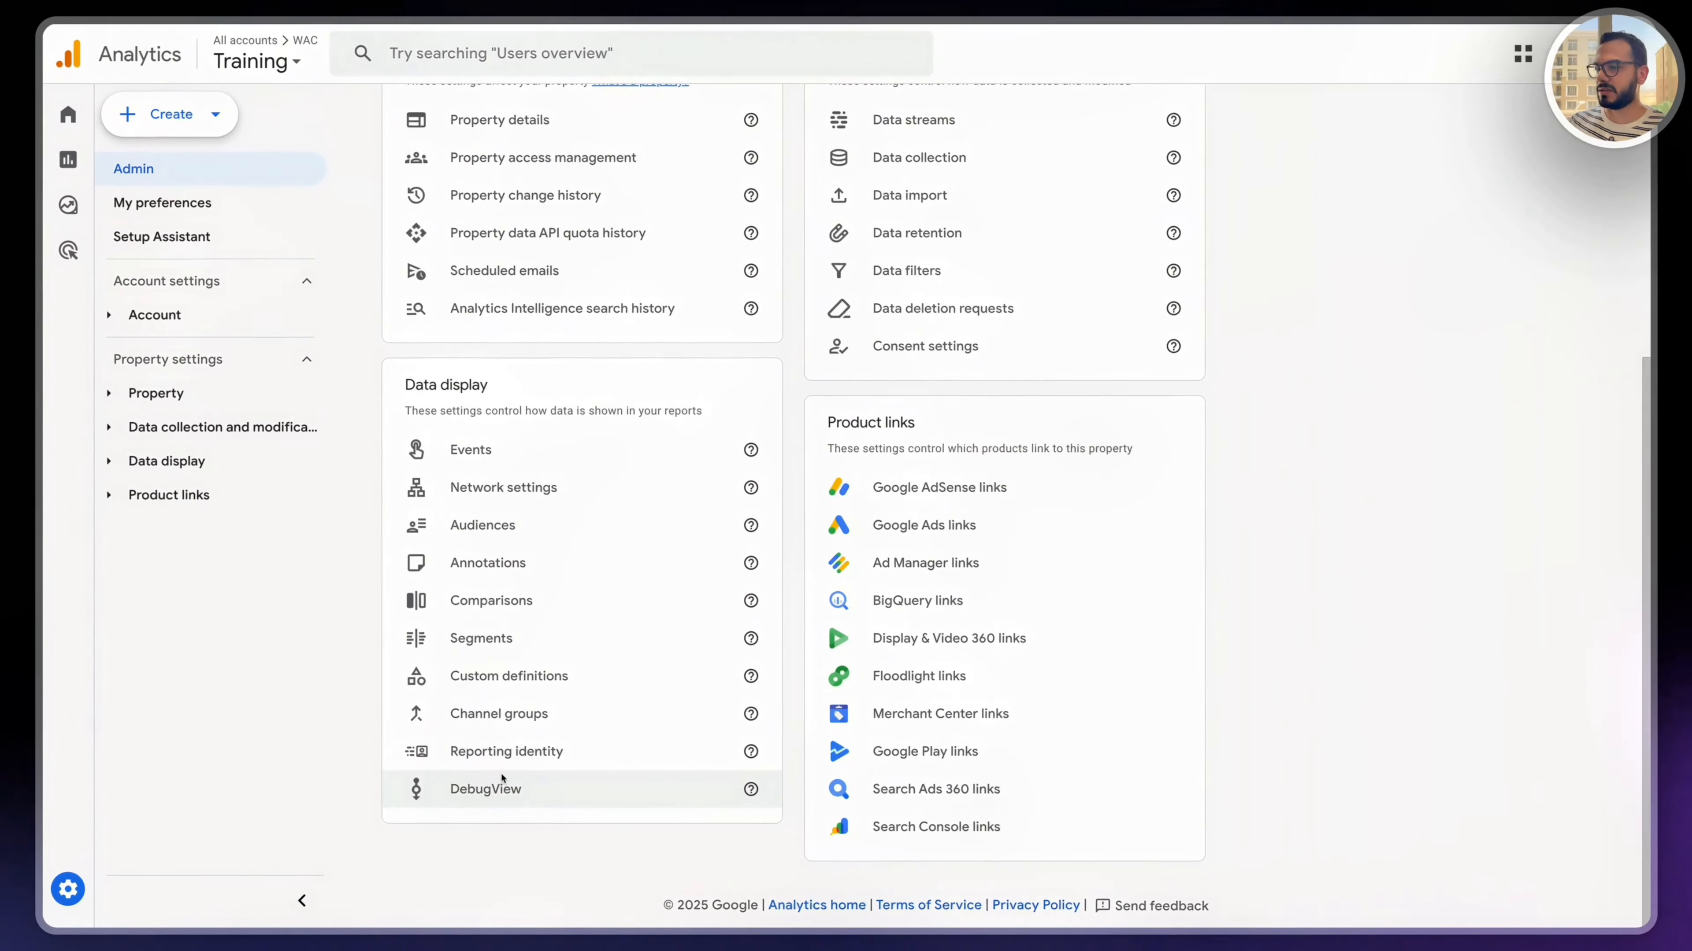
click(485, 715)
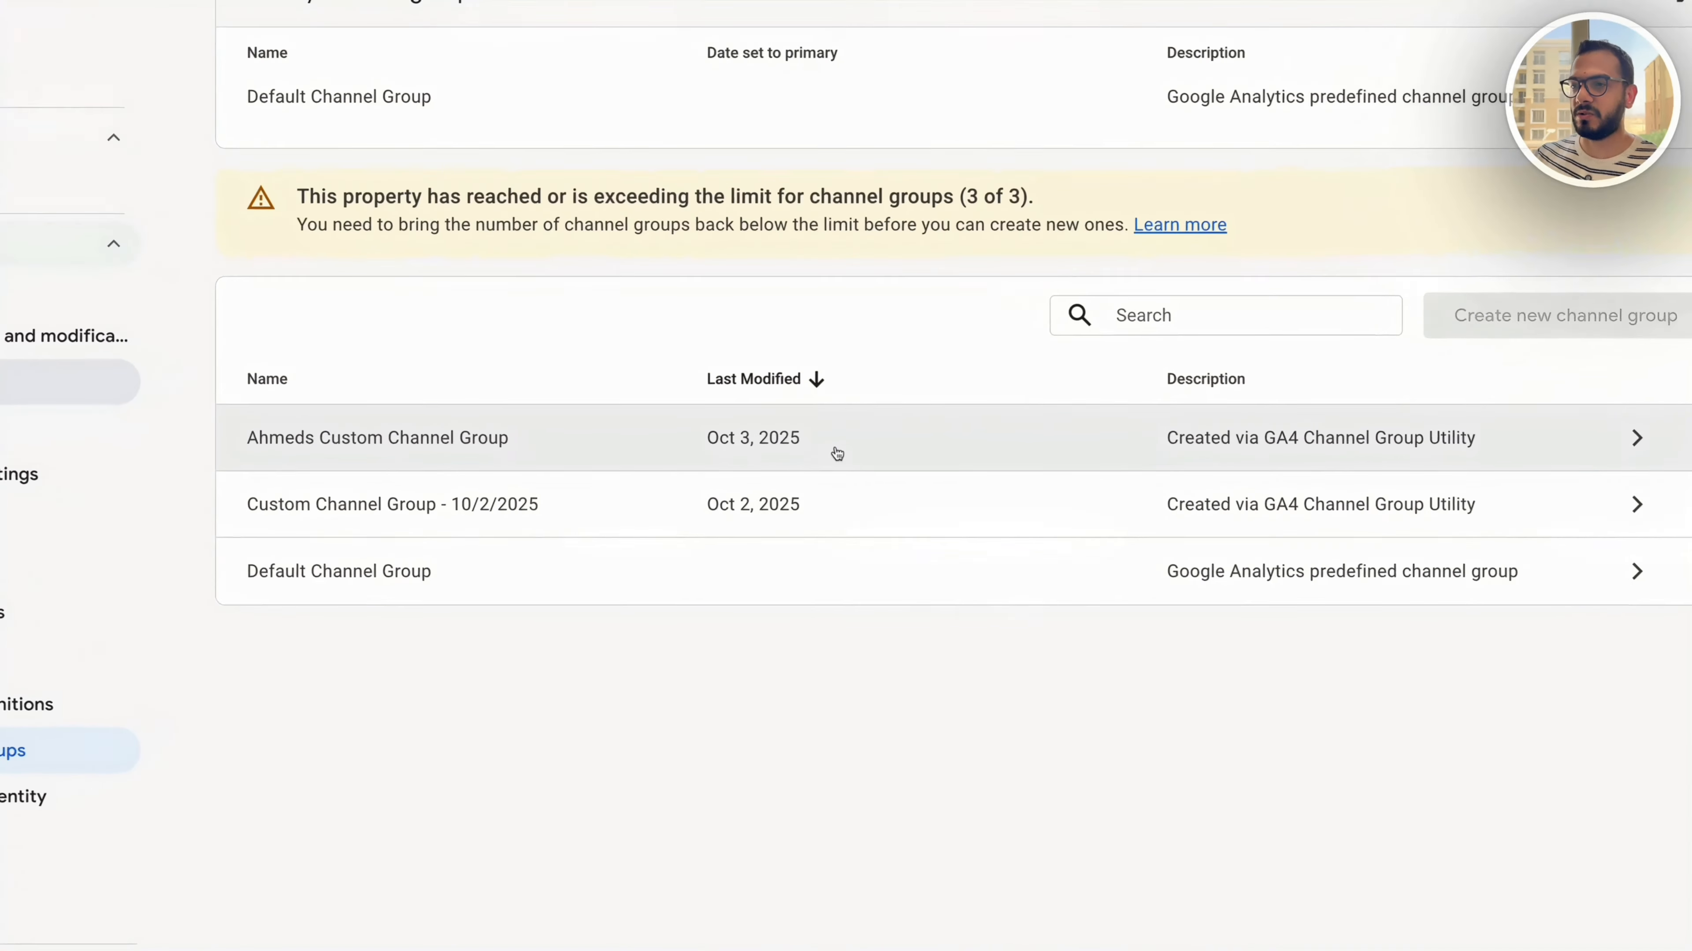
click(836, 511)
scroll(859, 586, down, 5)
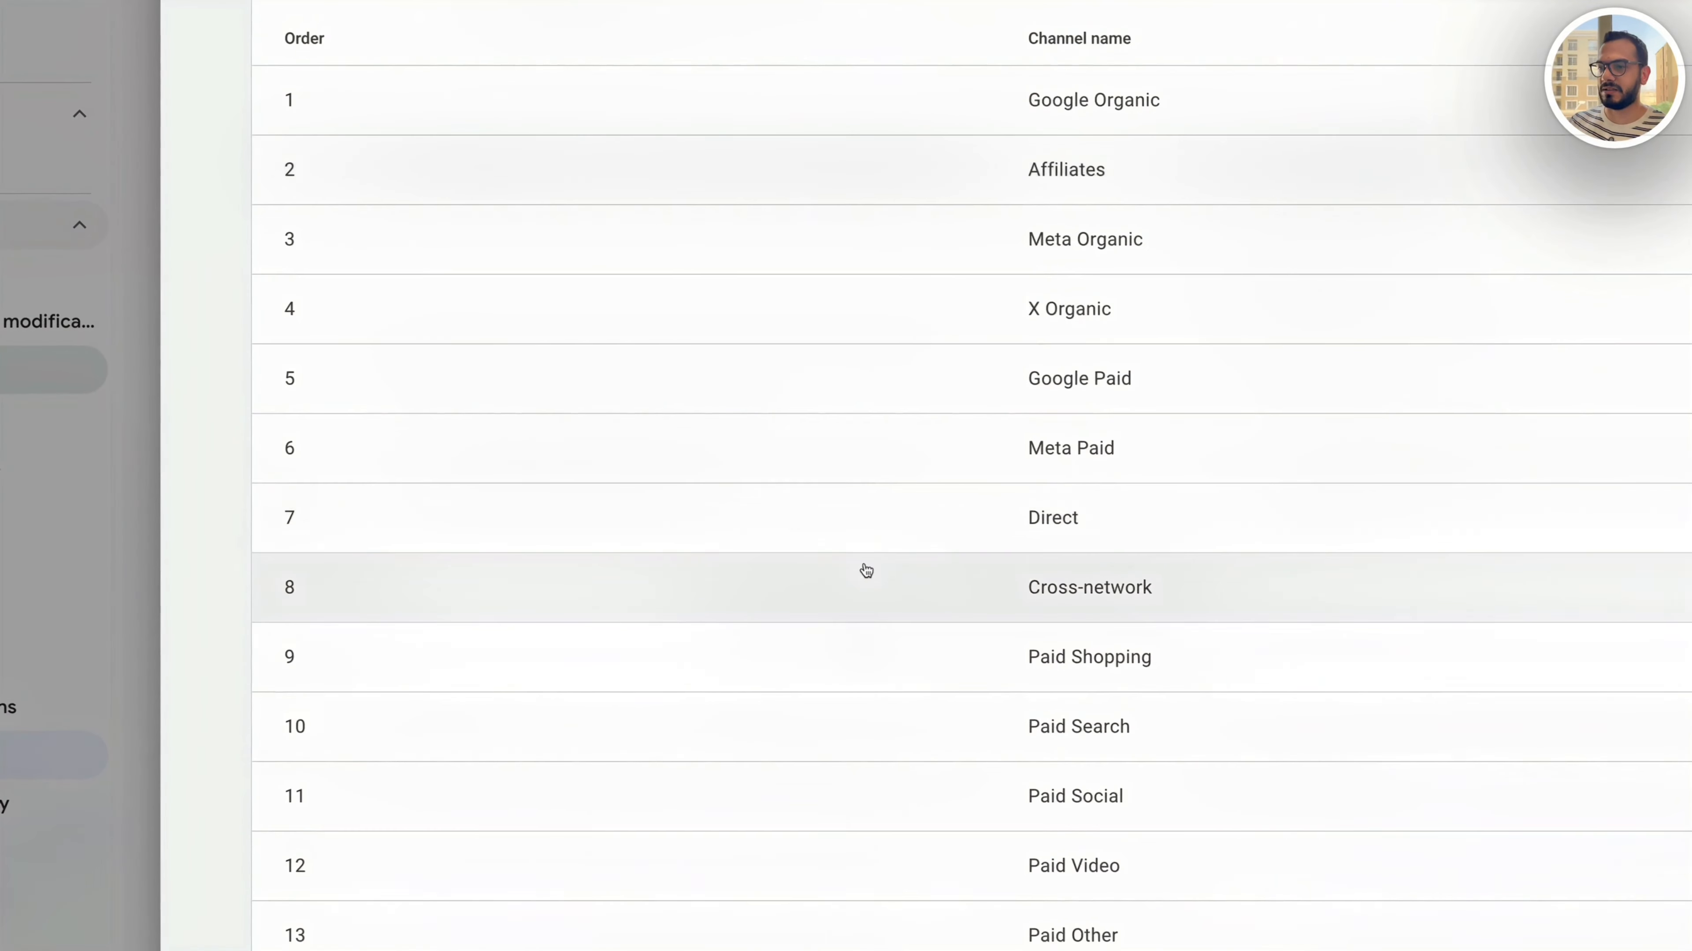
scroll(866, 570, down, 10)
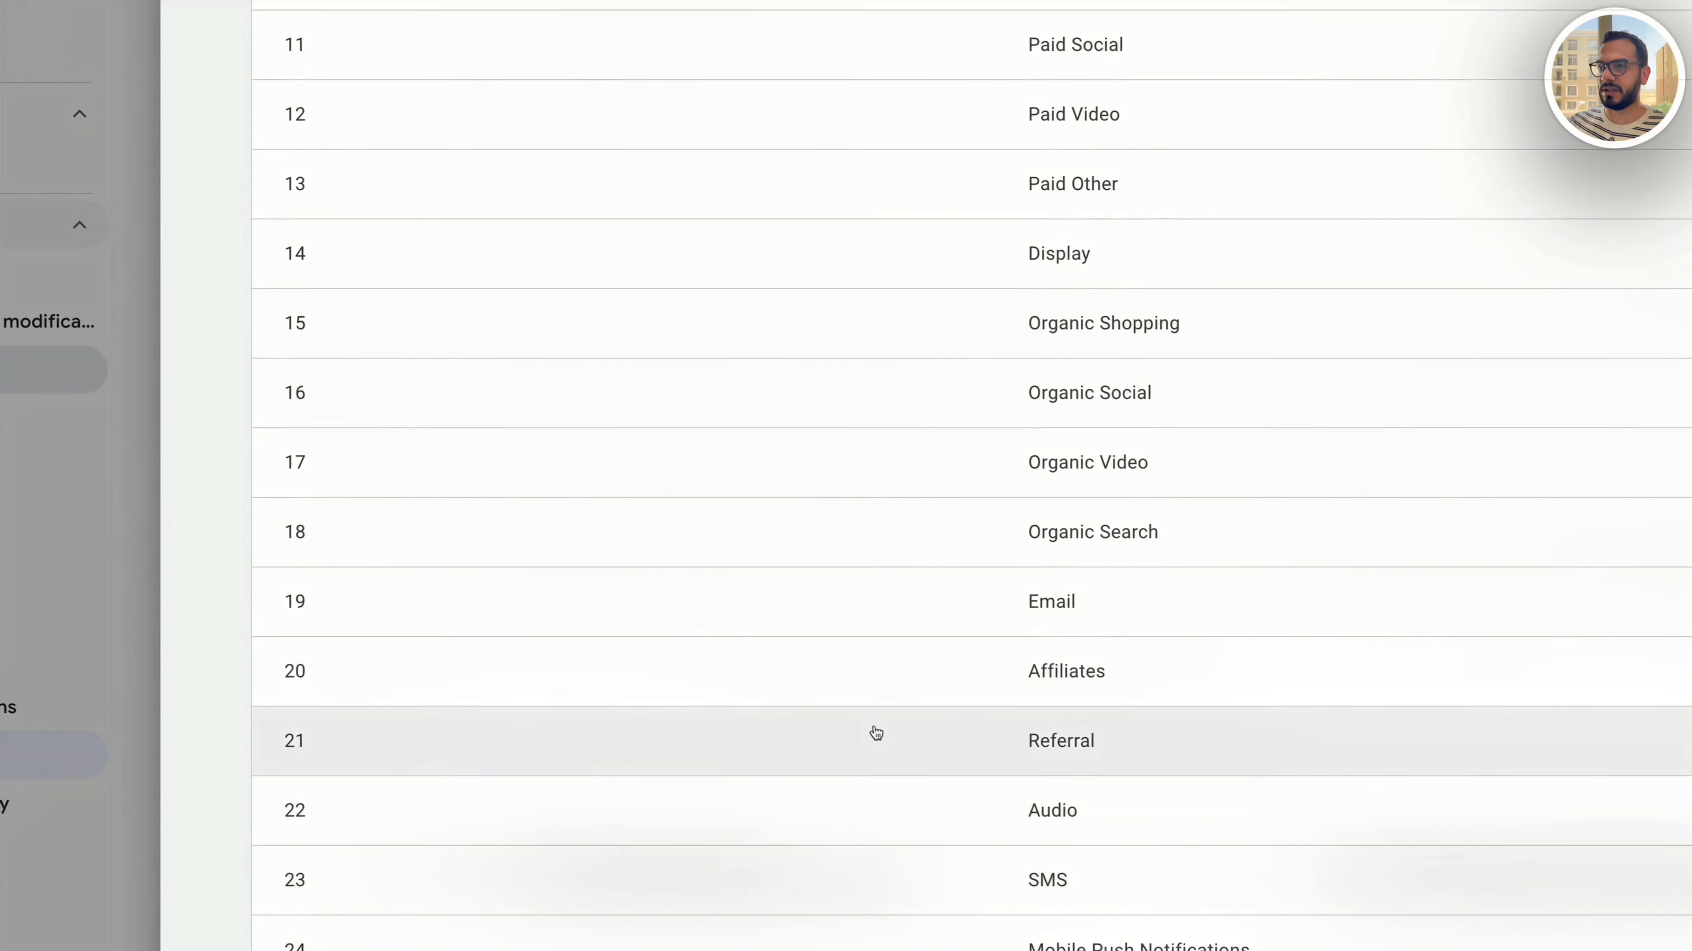
scroll(877, 733, up, 13)
- Inspect the source and medium conditions of the Meta Organic channel and return to the channel groups overview
click(1059, 503)
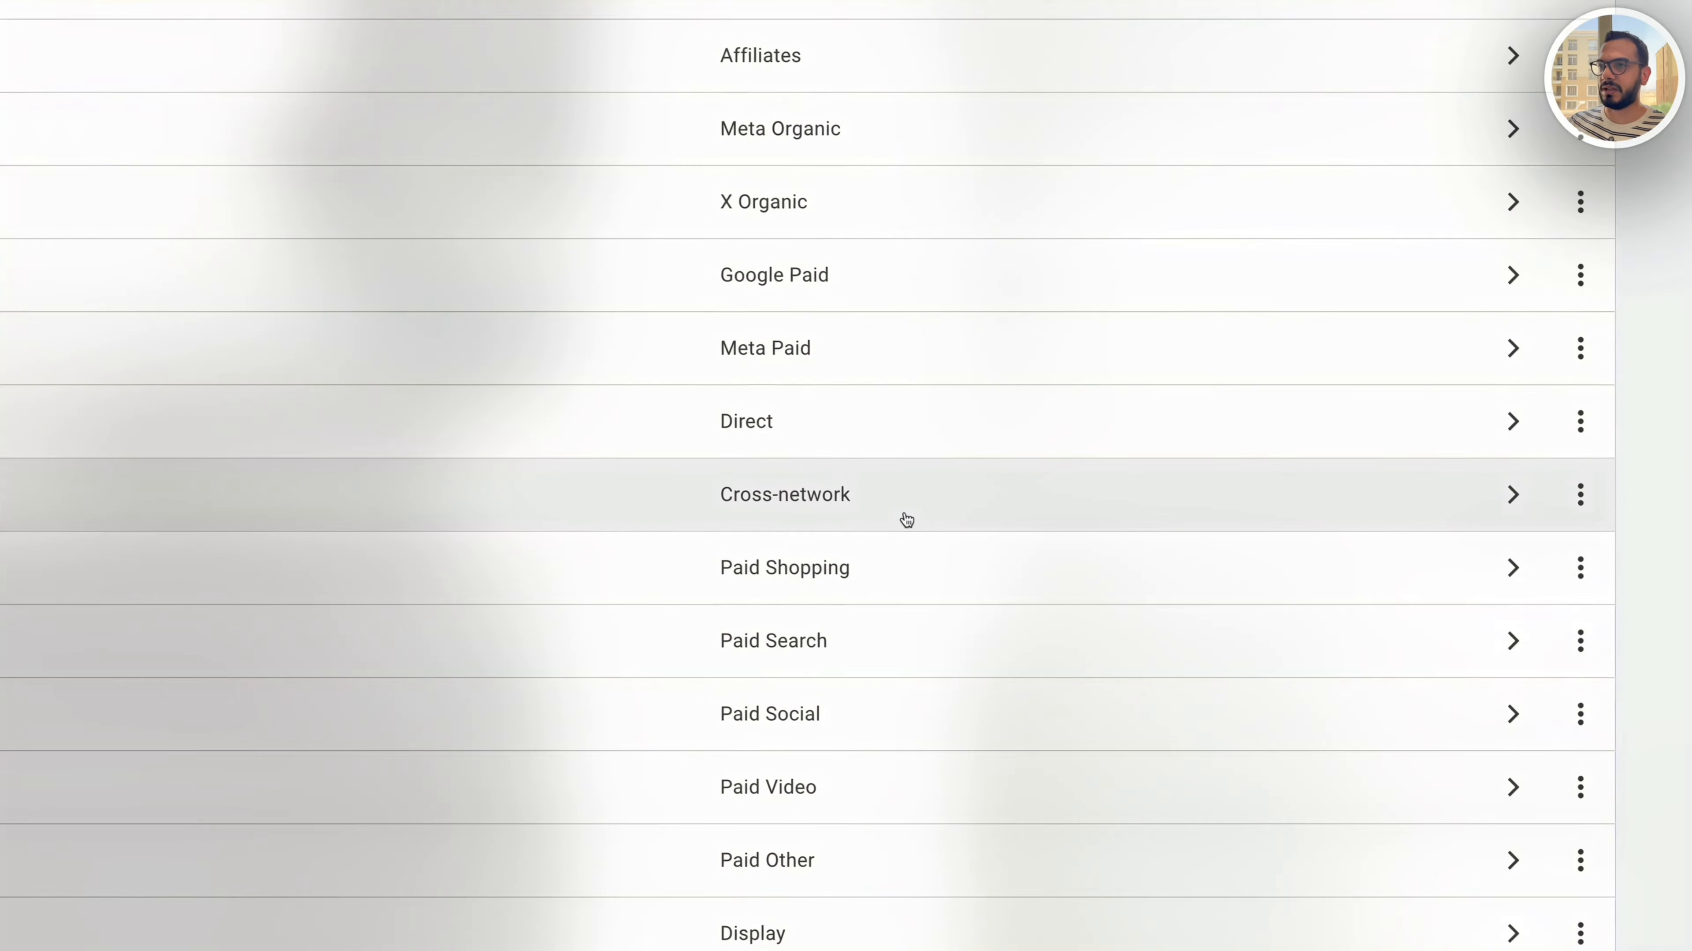
scroll(906, 521, up, 8)
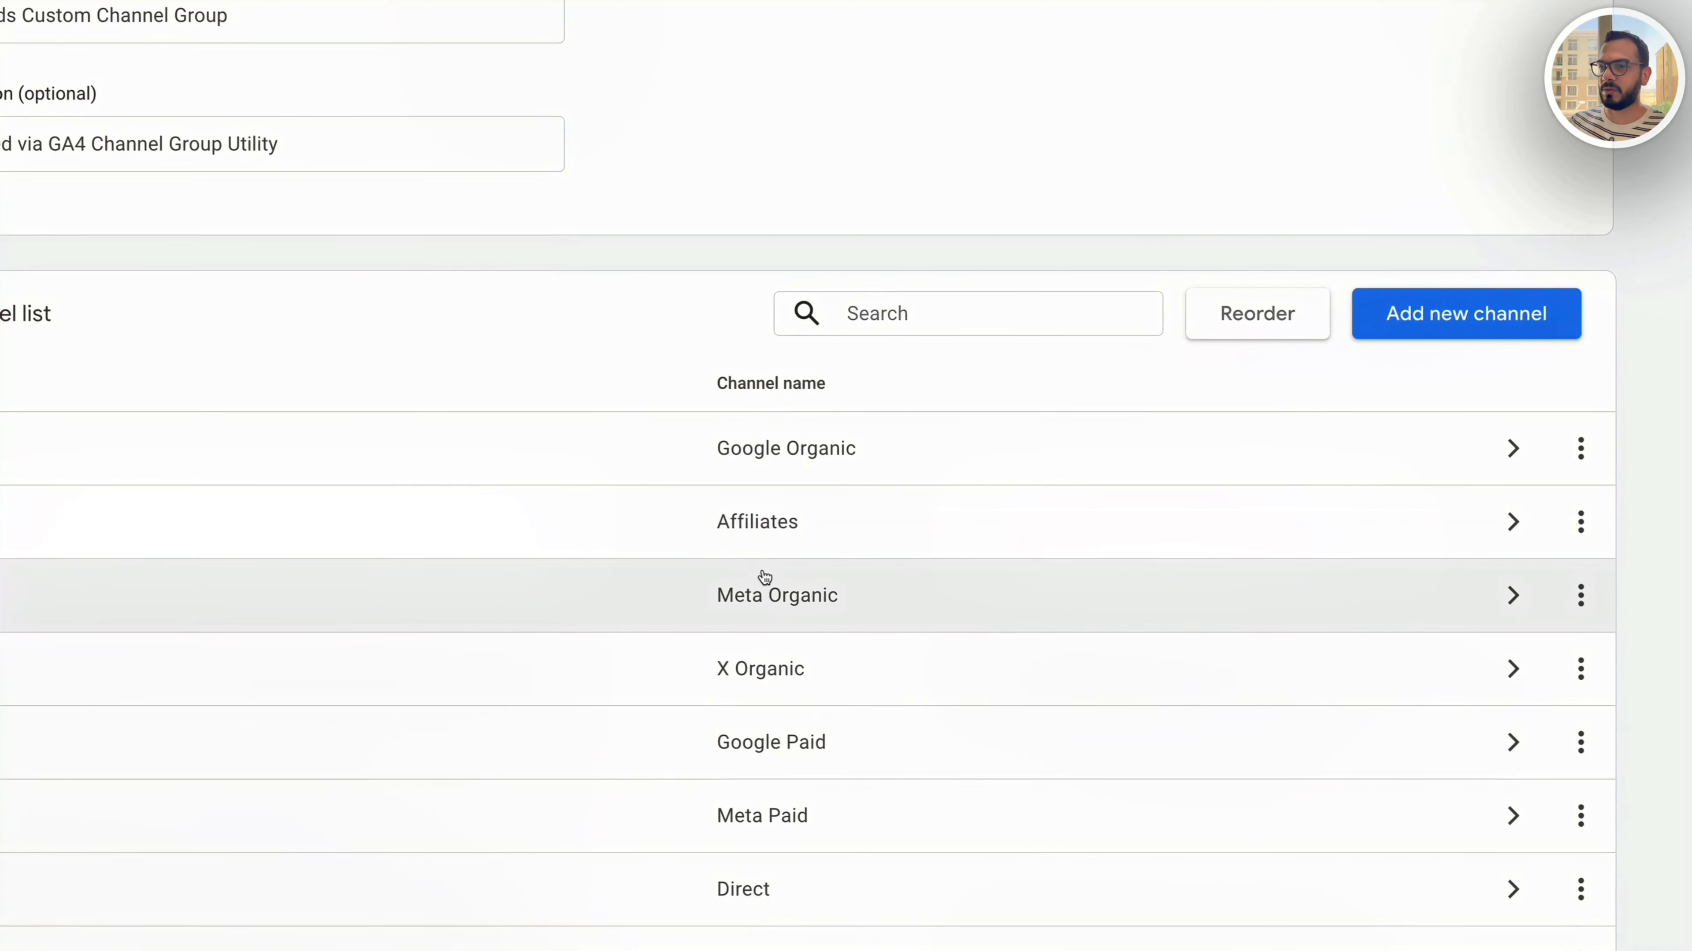
click(762, 743)
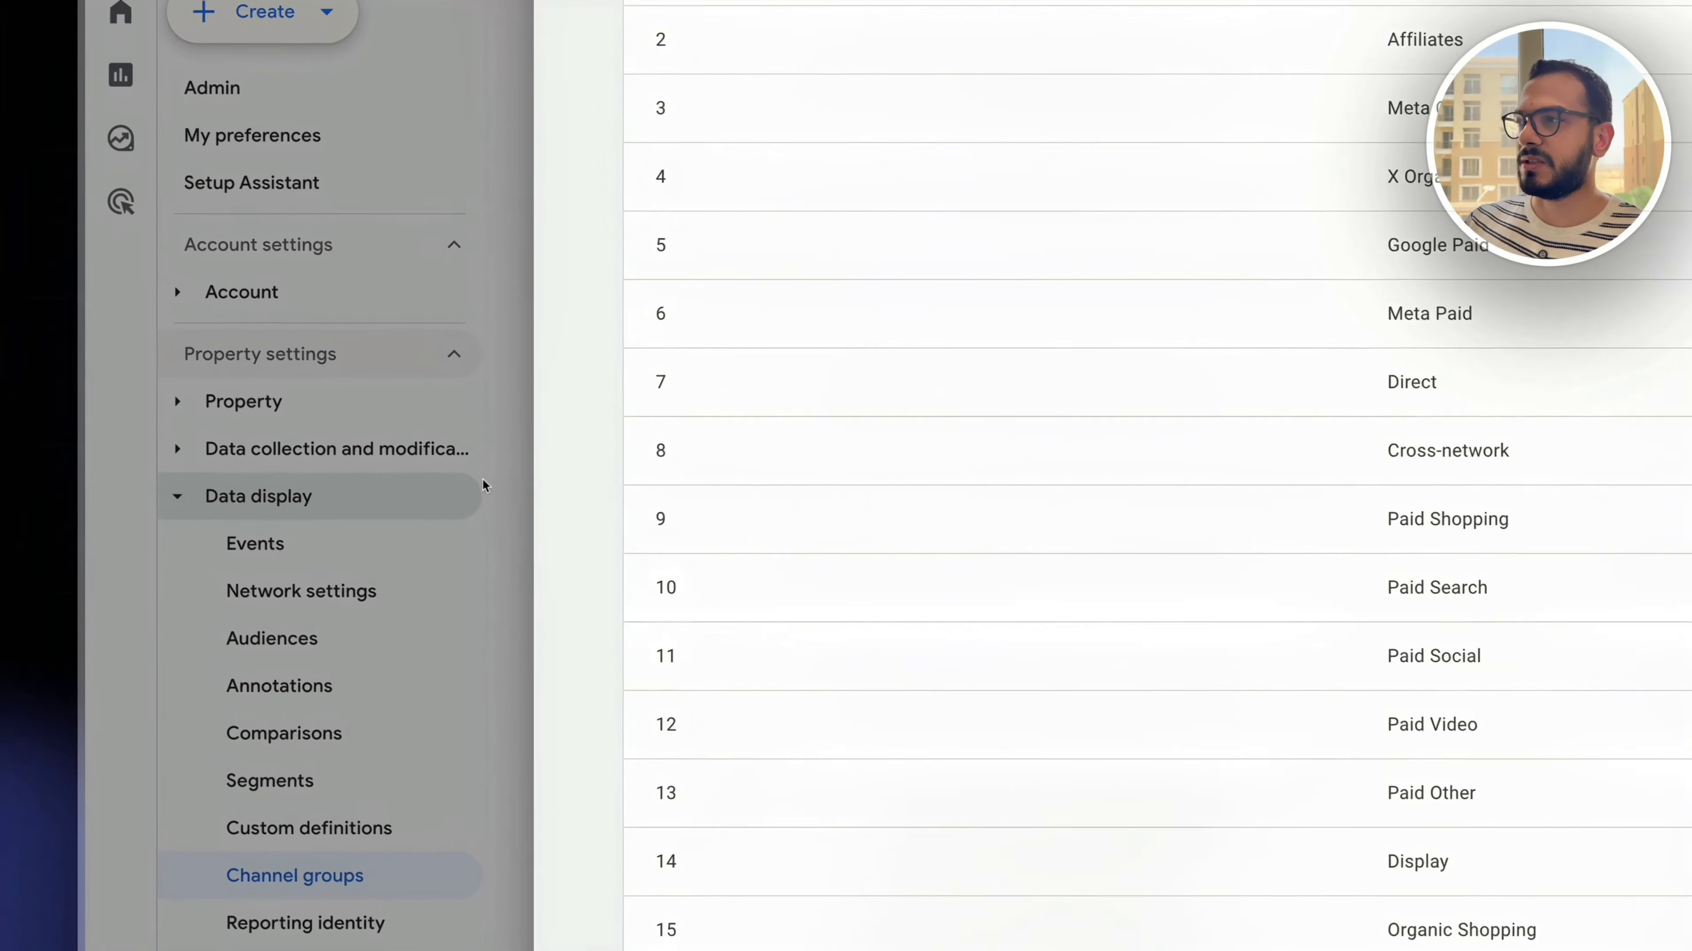
click(484, 485)
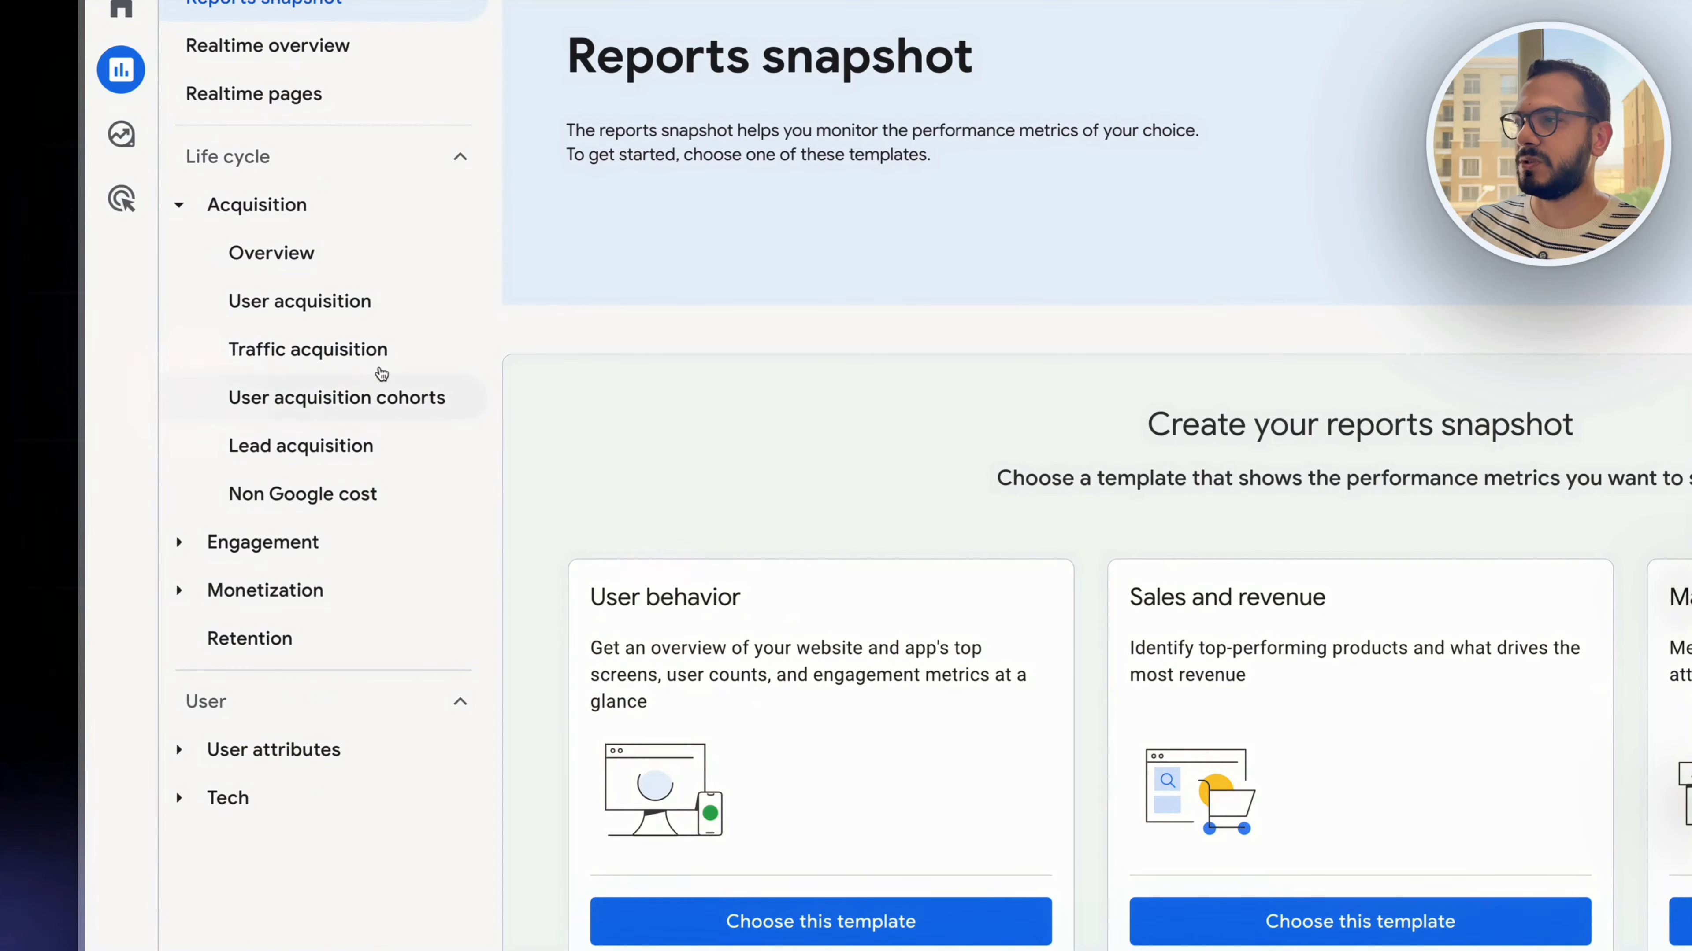
- Show the Traffic acquisition report by the new session custom channel group, with Session source / medium as the secondary dimension
click(351, 364)
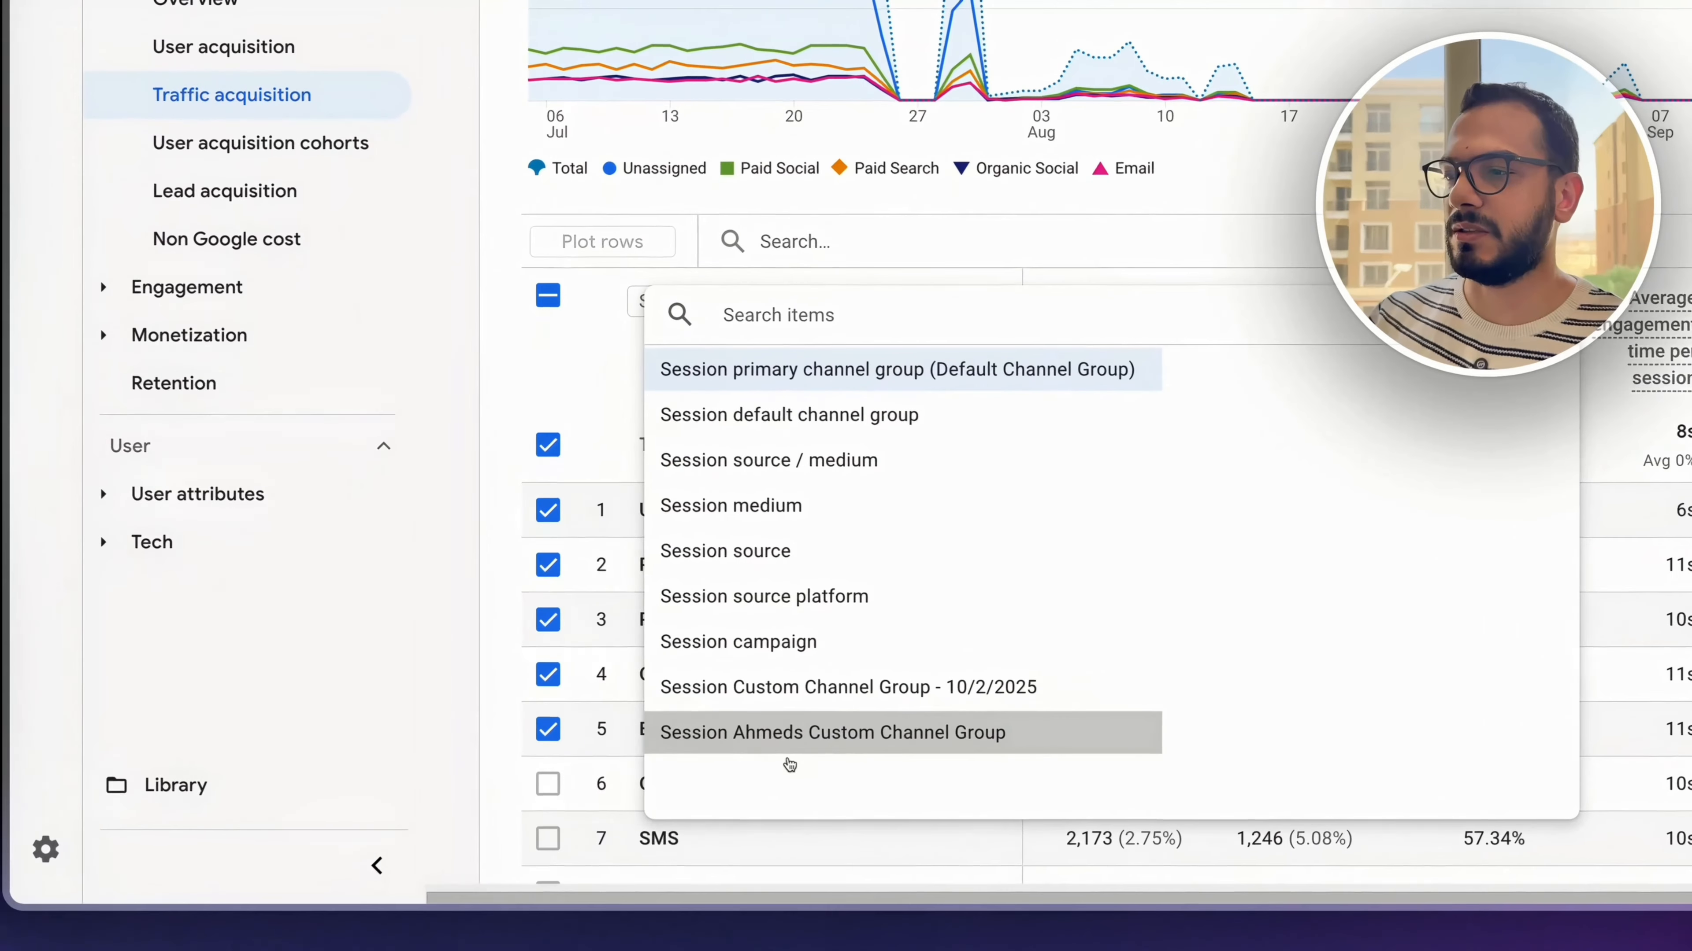
click(789, 750)
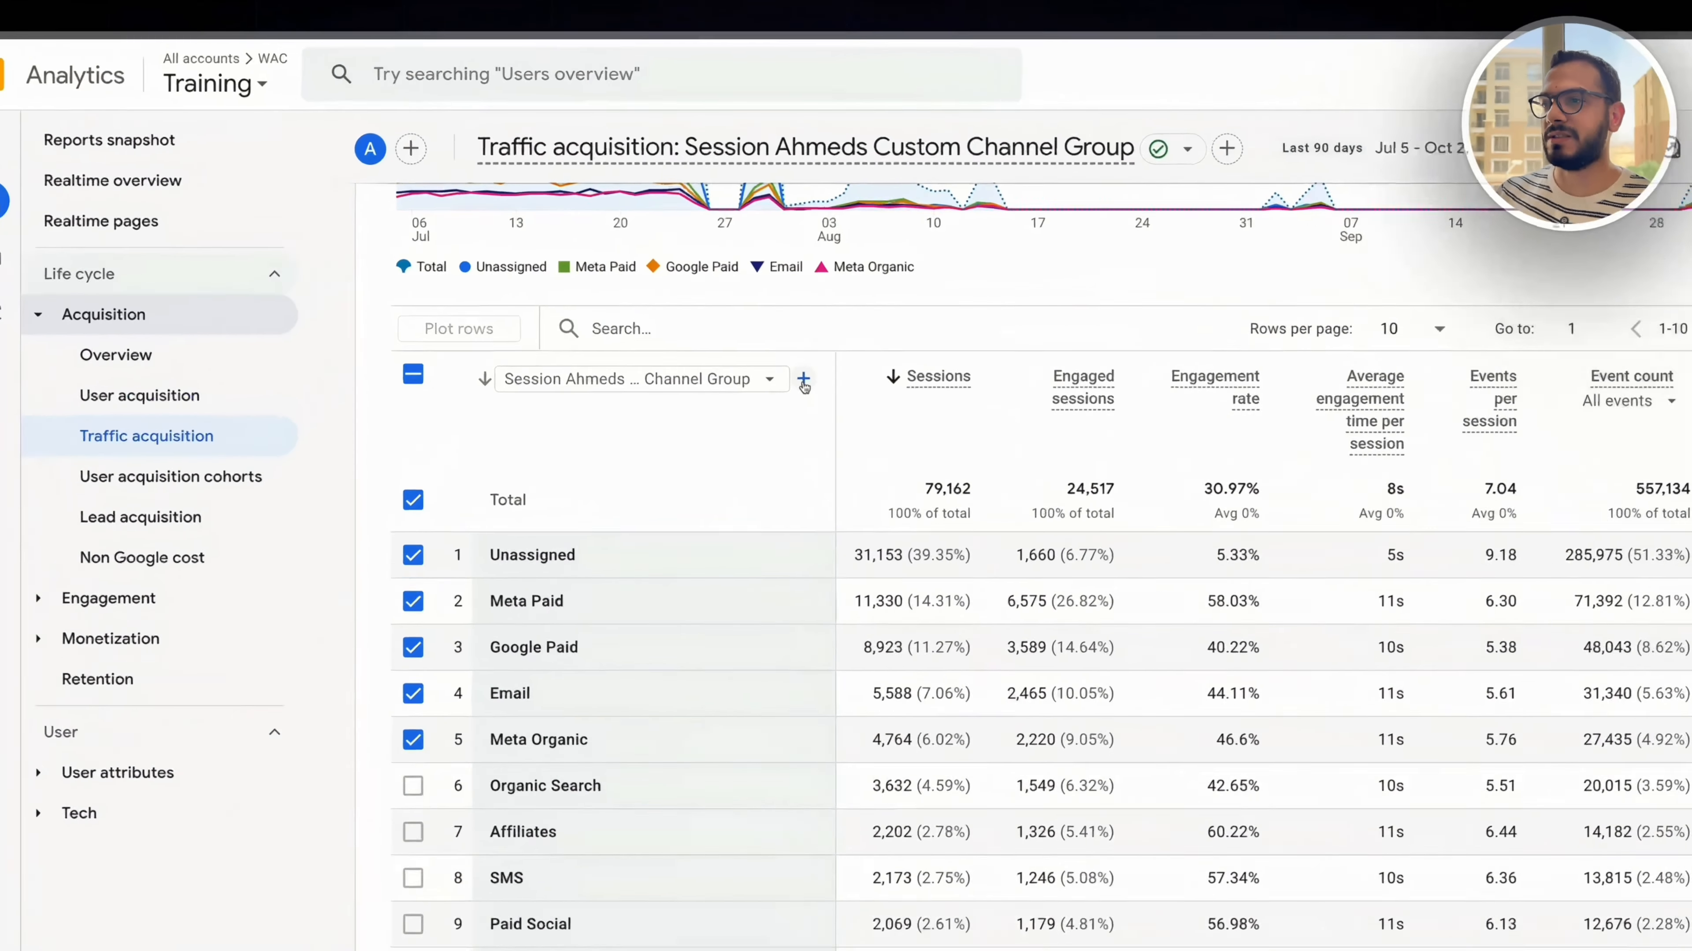
click(804, 380)
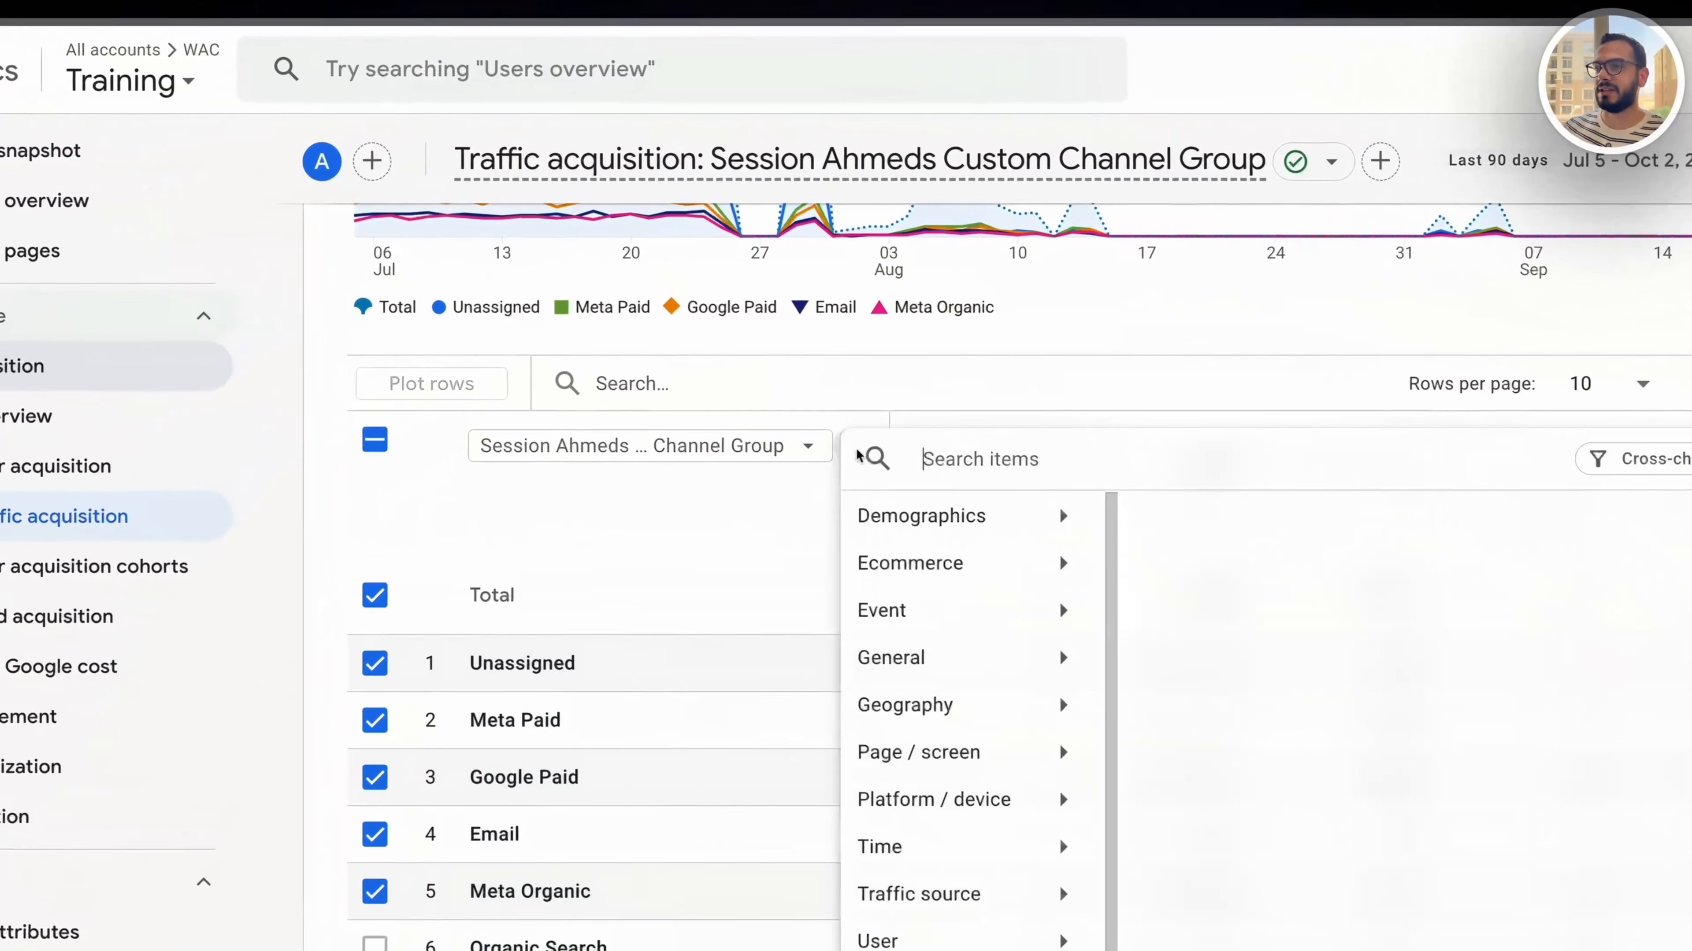
text(session sou)
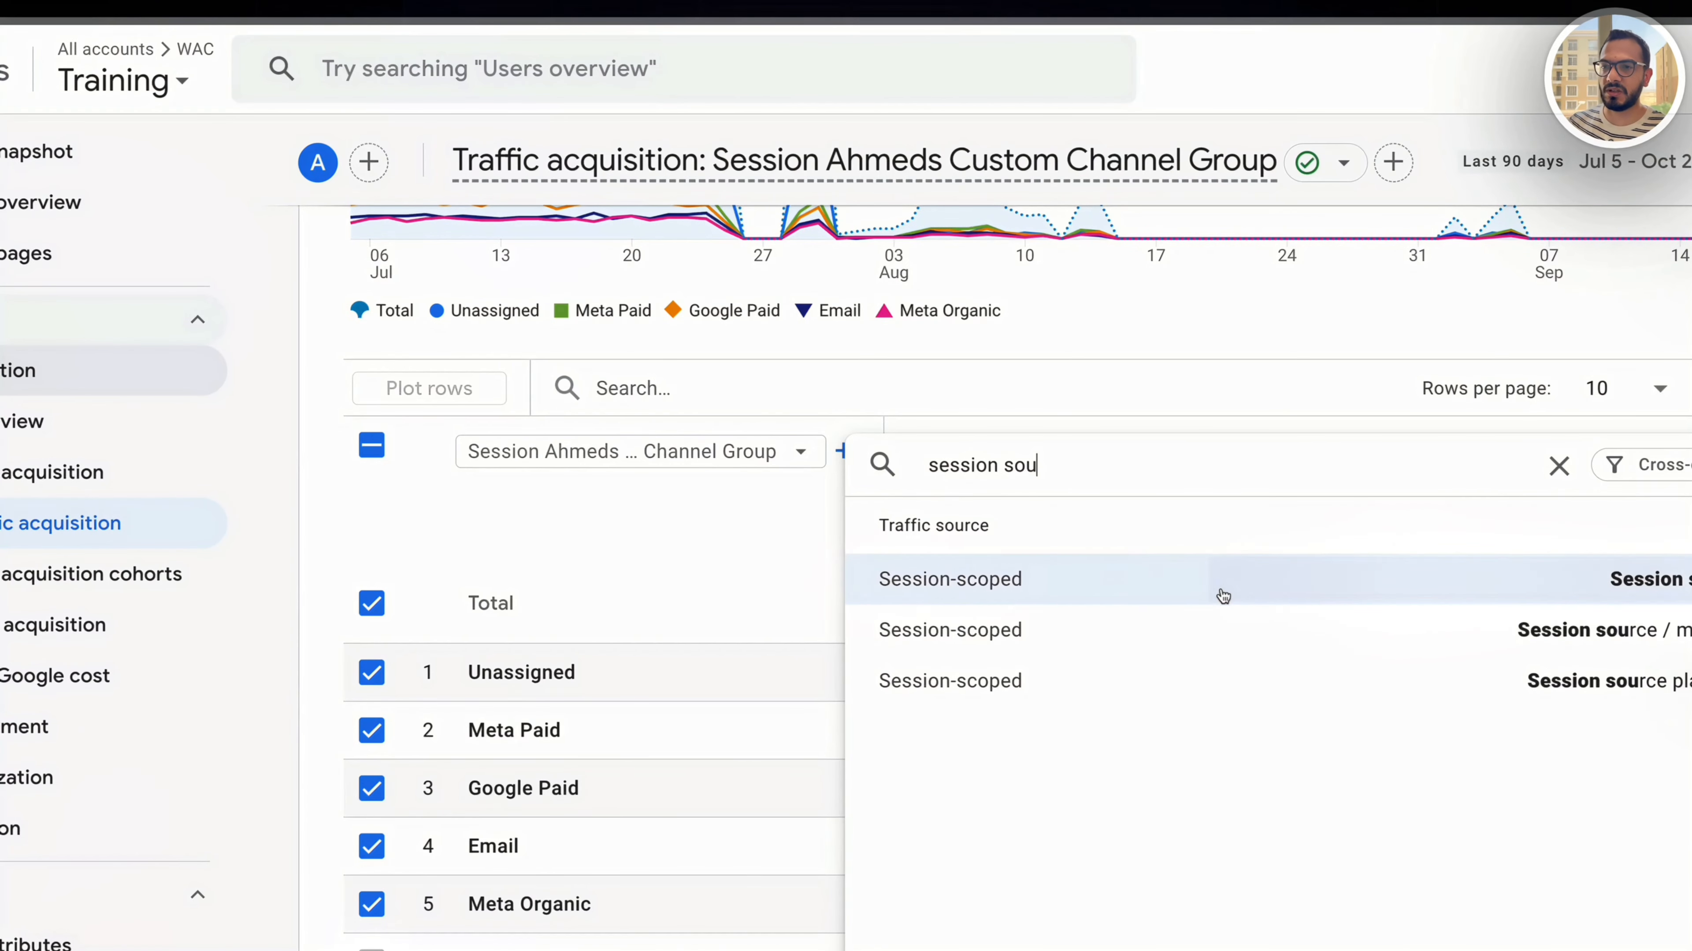
click(1242, 634)
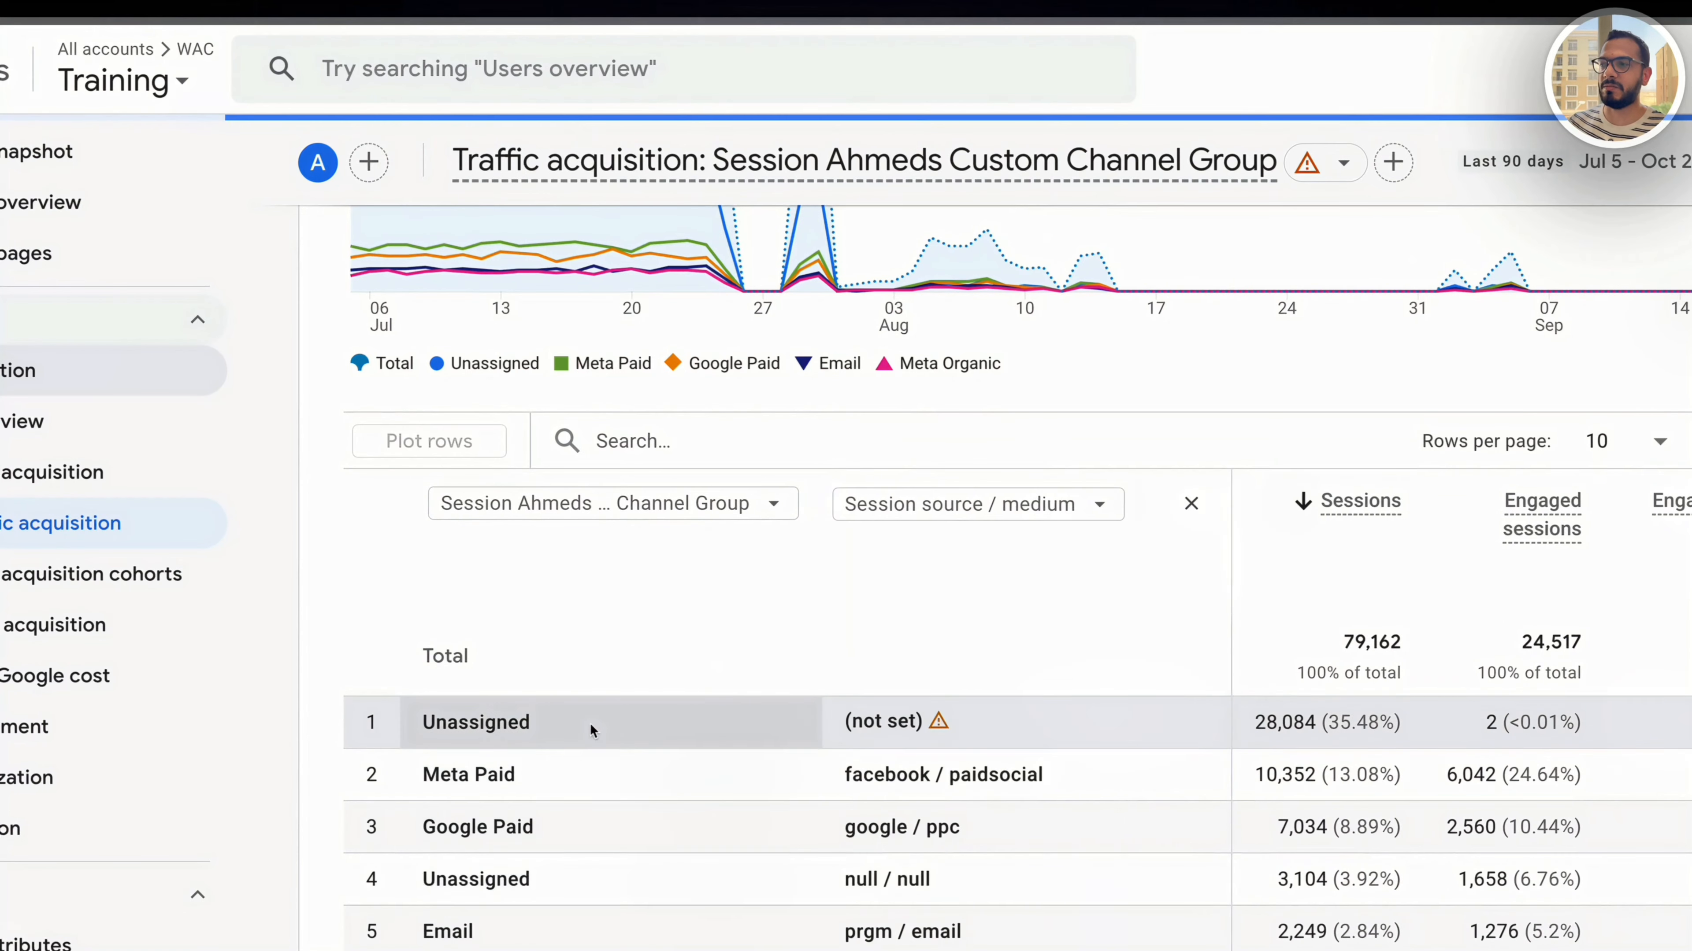
- Filter the Traffic acquisition table to rows matching "Unassigned"
double_click(476, 722)
click(684, 447)
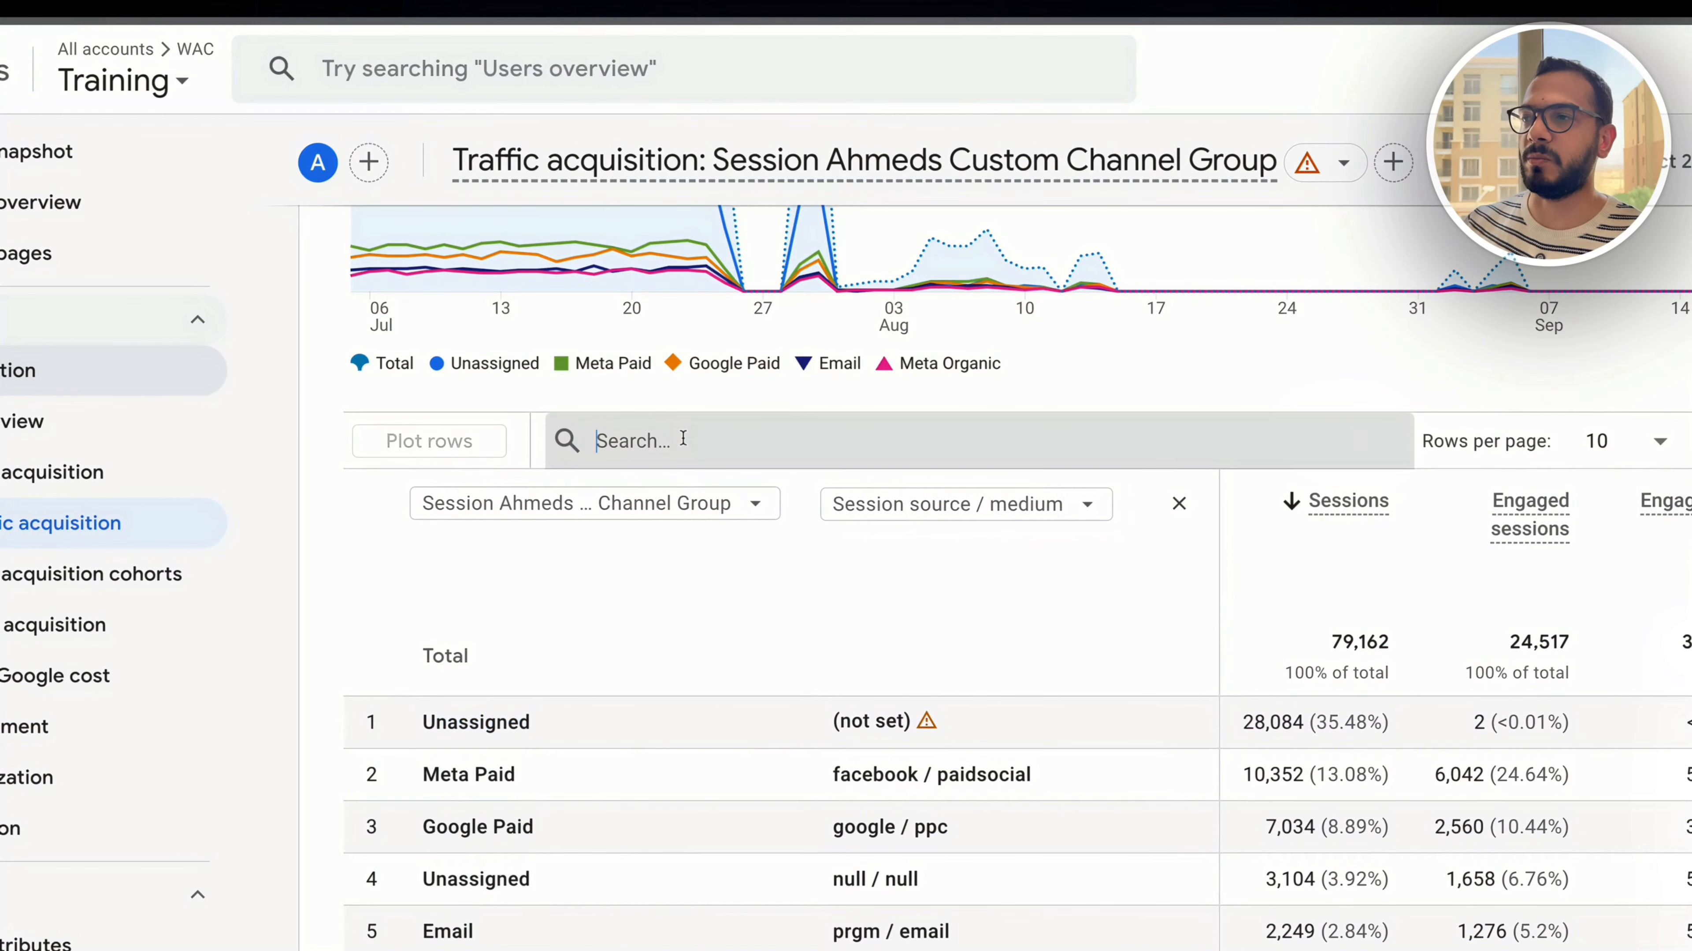
text(Unassigned)
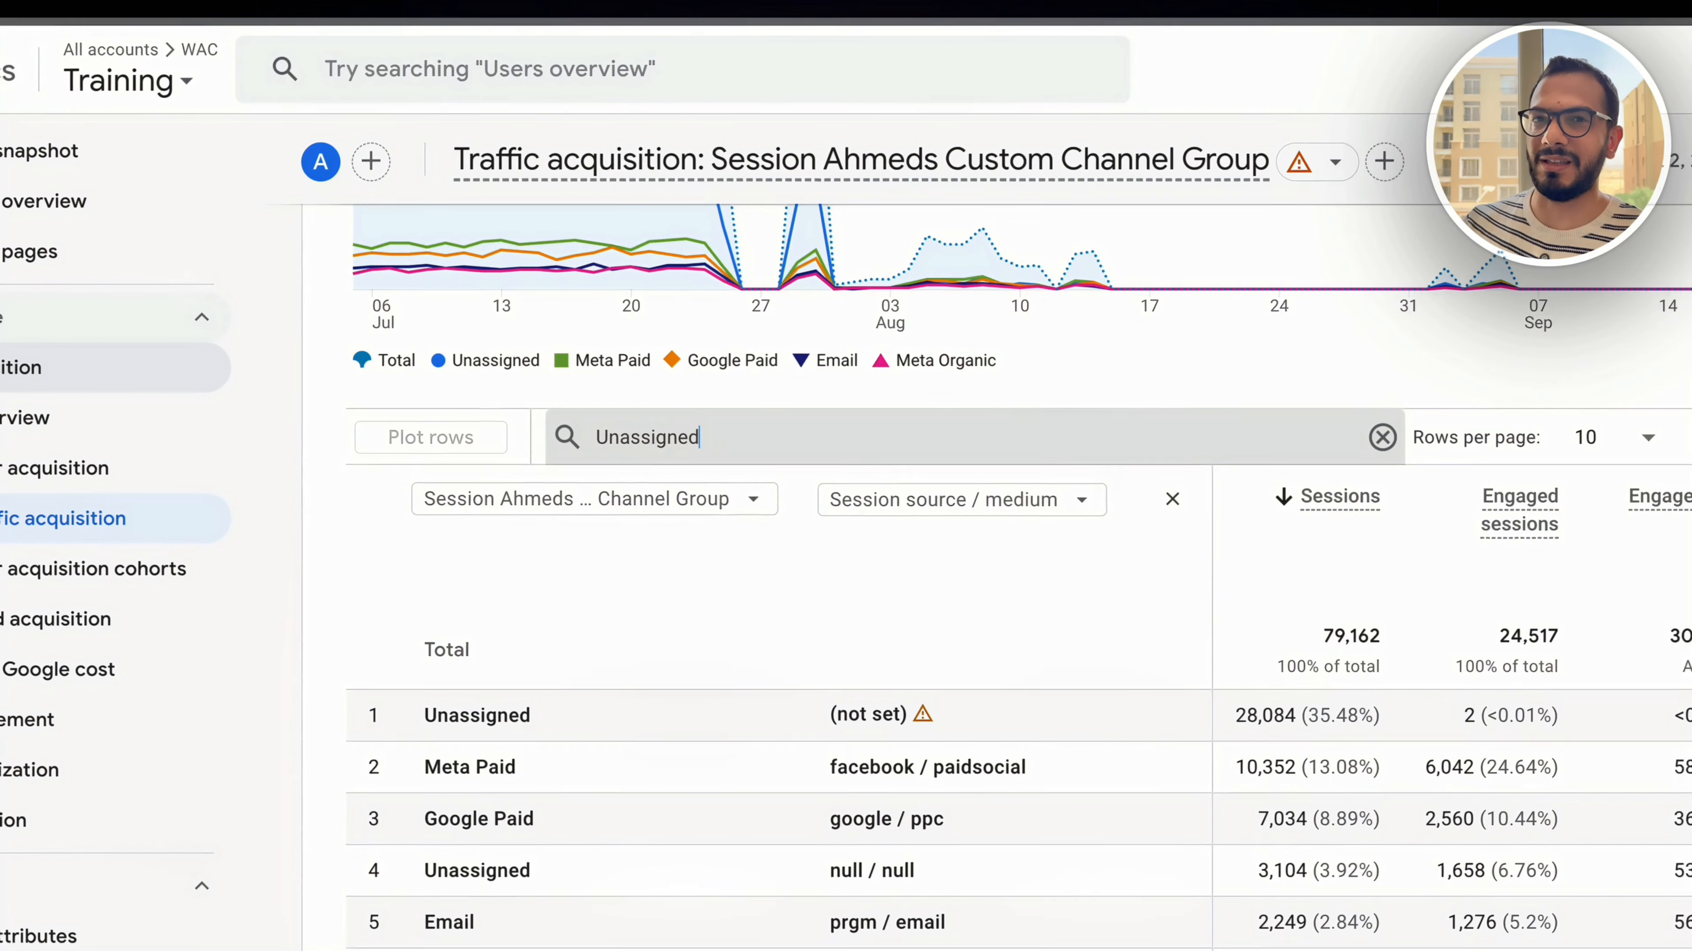
key(Return)
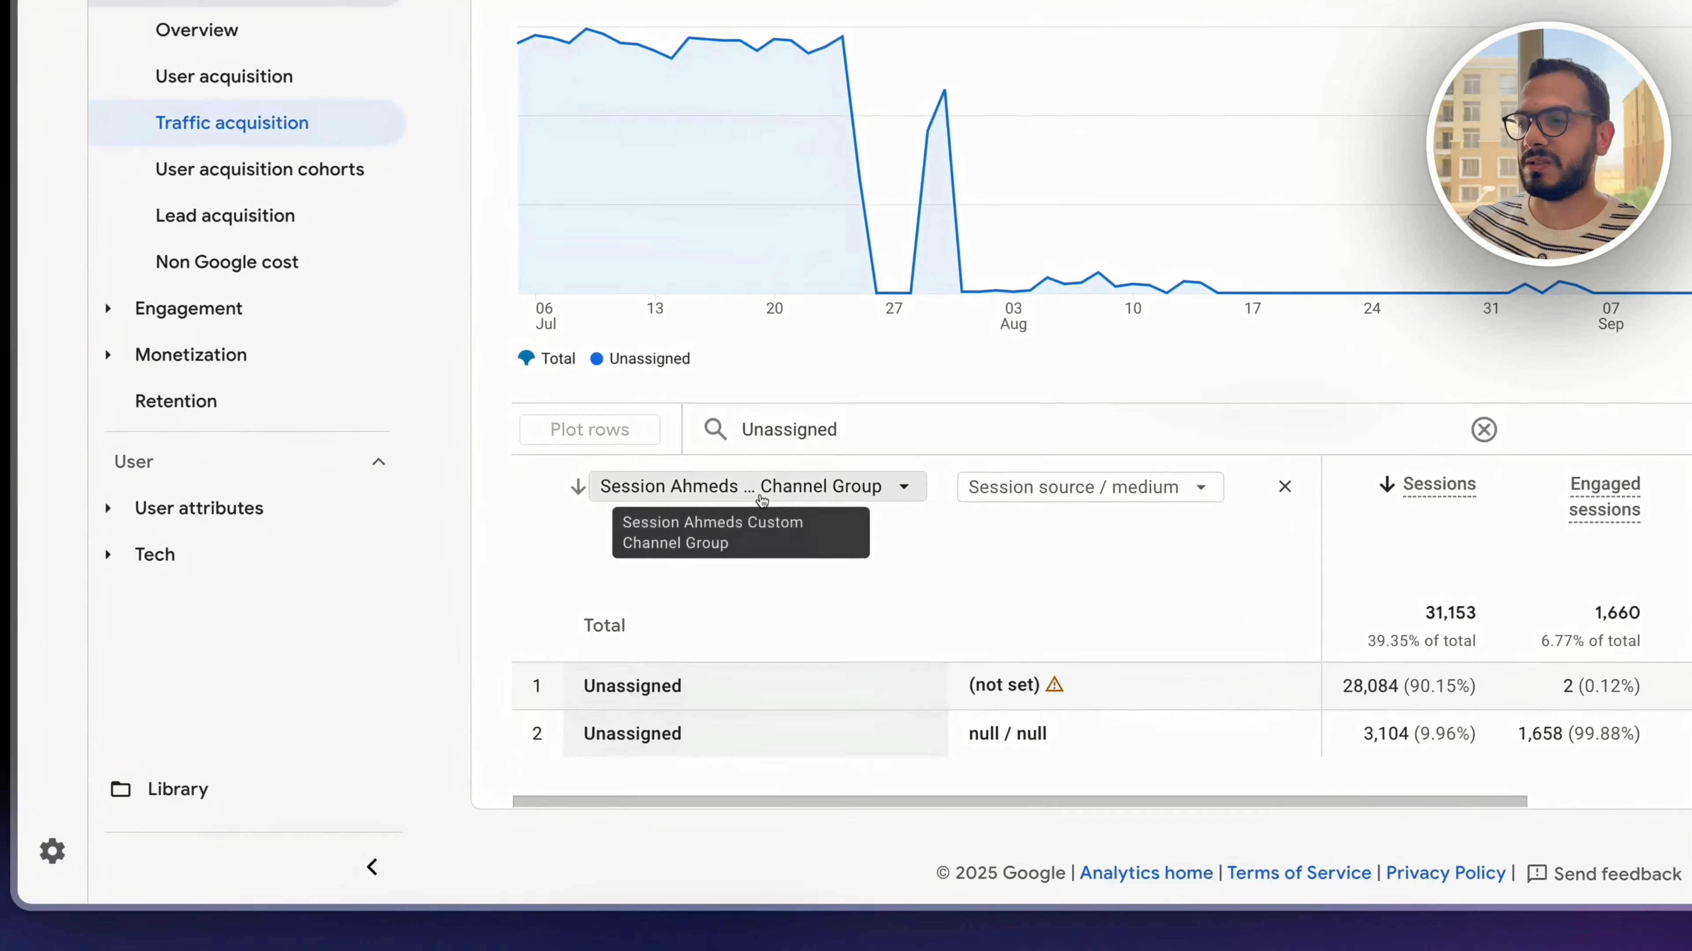
- Set the report's primary dimension to the session primary channel group and search the secondary dimensions for "sess"
click(633, 614)
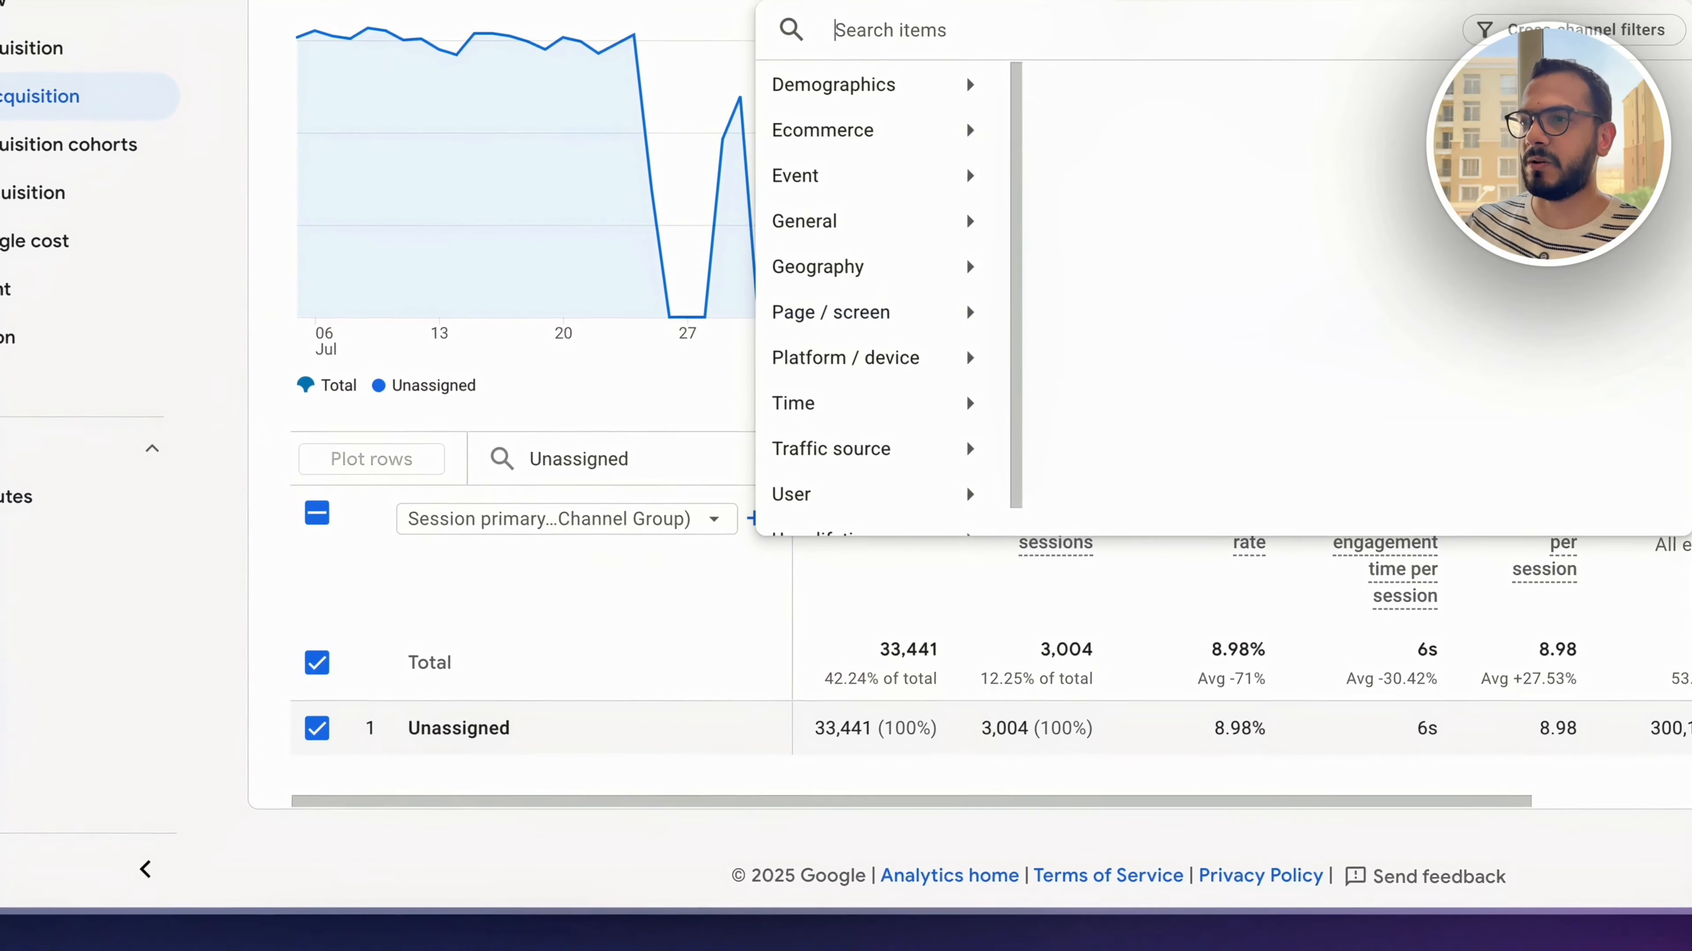
text(sess)
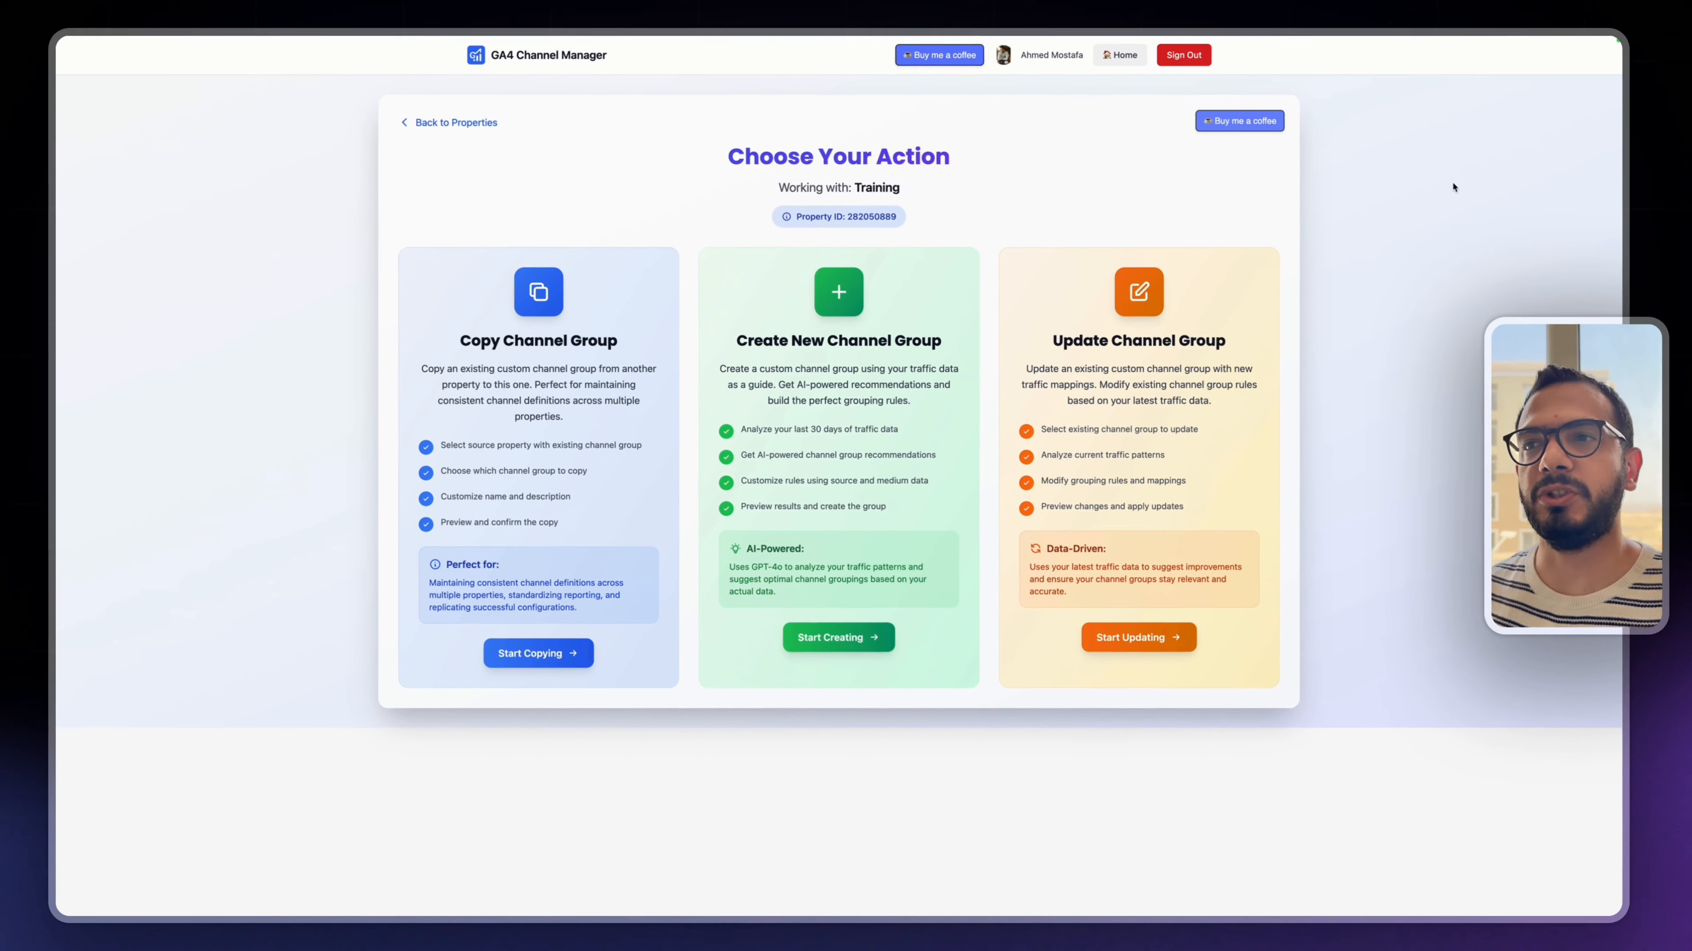
- In GA4 Channel Manager, start updating a channel group, load the Training property's groups and choose the newly created custom group
click(1138, 638)
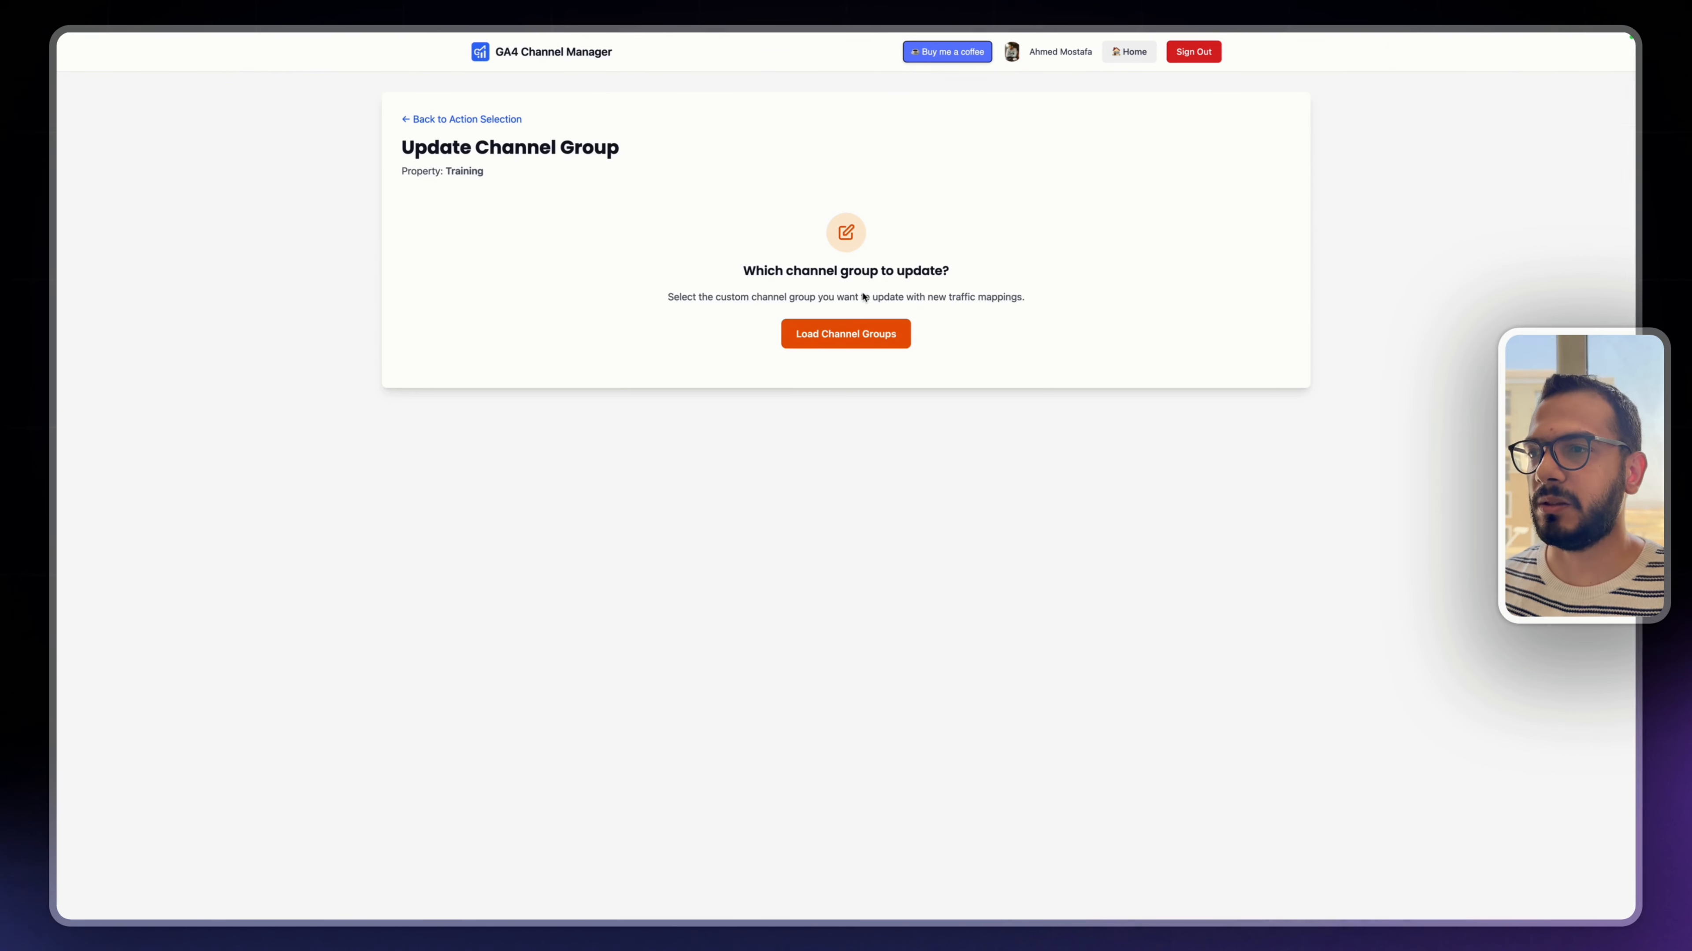
click(824, 341)
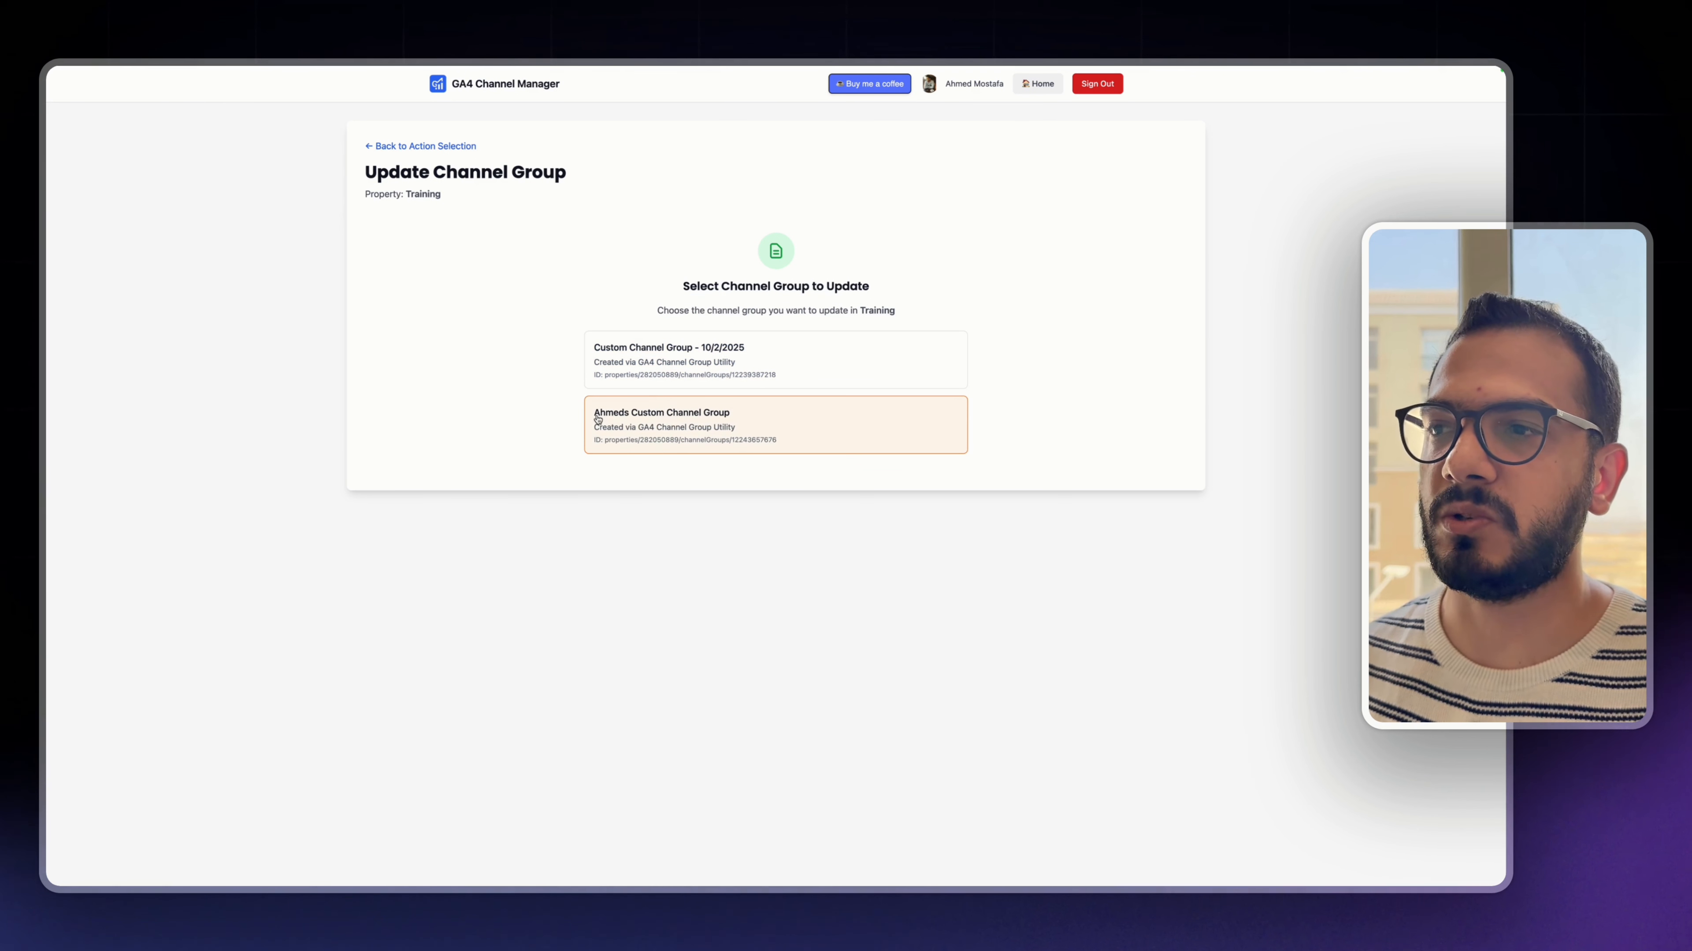
click(651, 443)
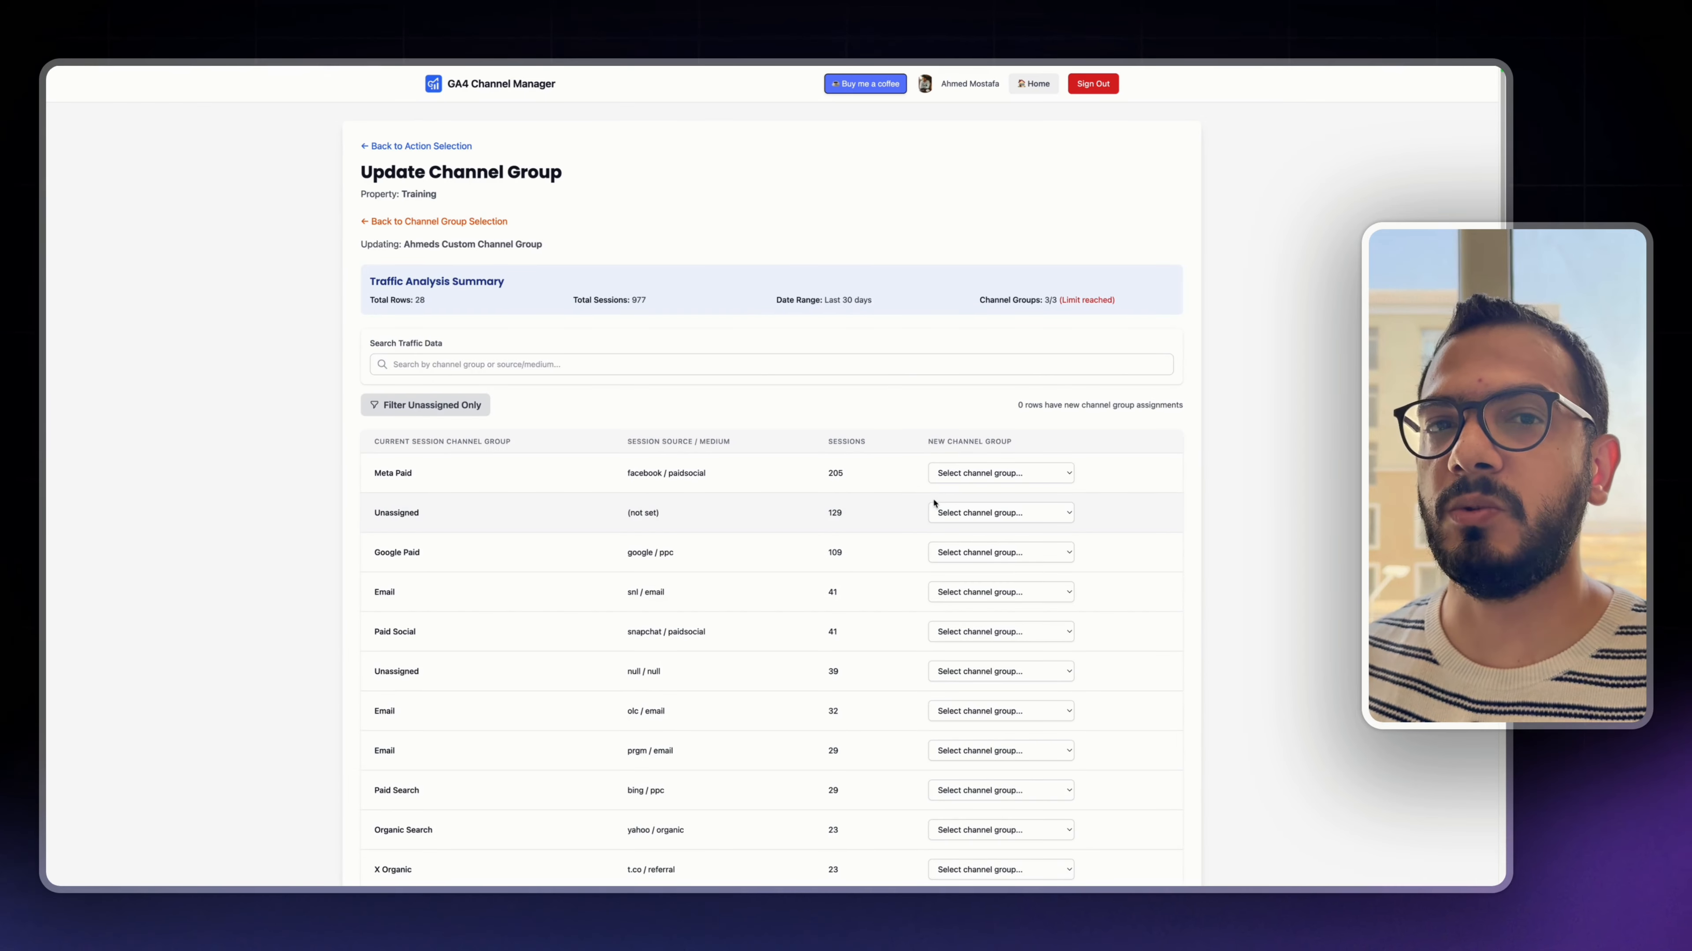
- Assign the facebook / paidsocial row to Paid Social and the (not set) row to Paid Search as new channel groups
click(962, 476)
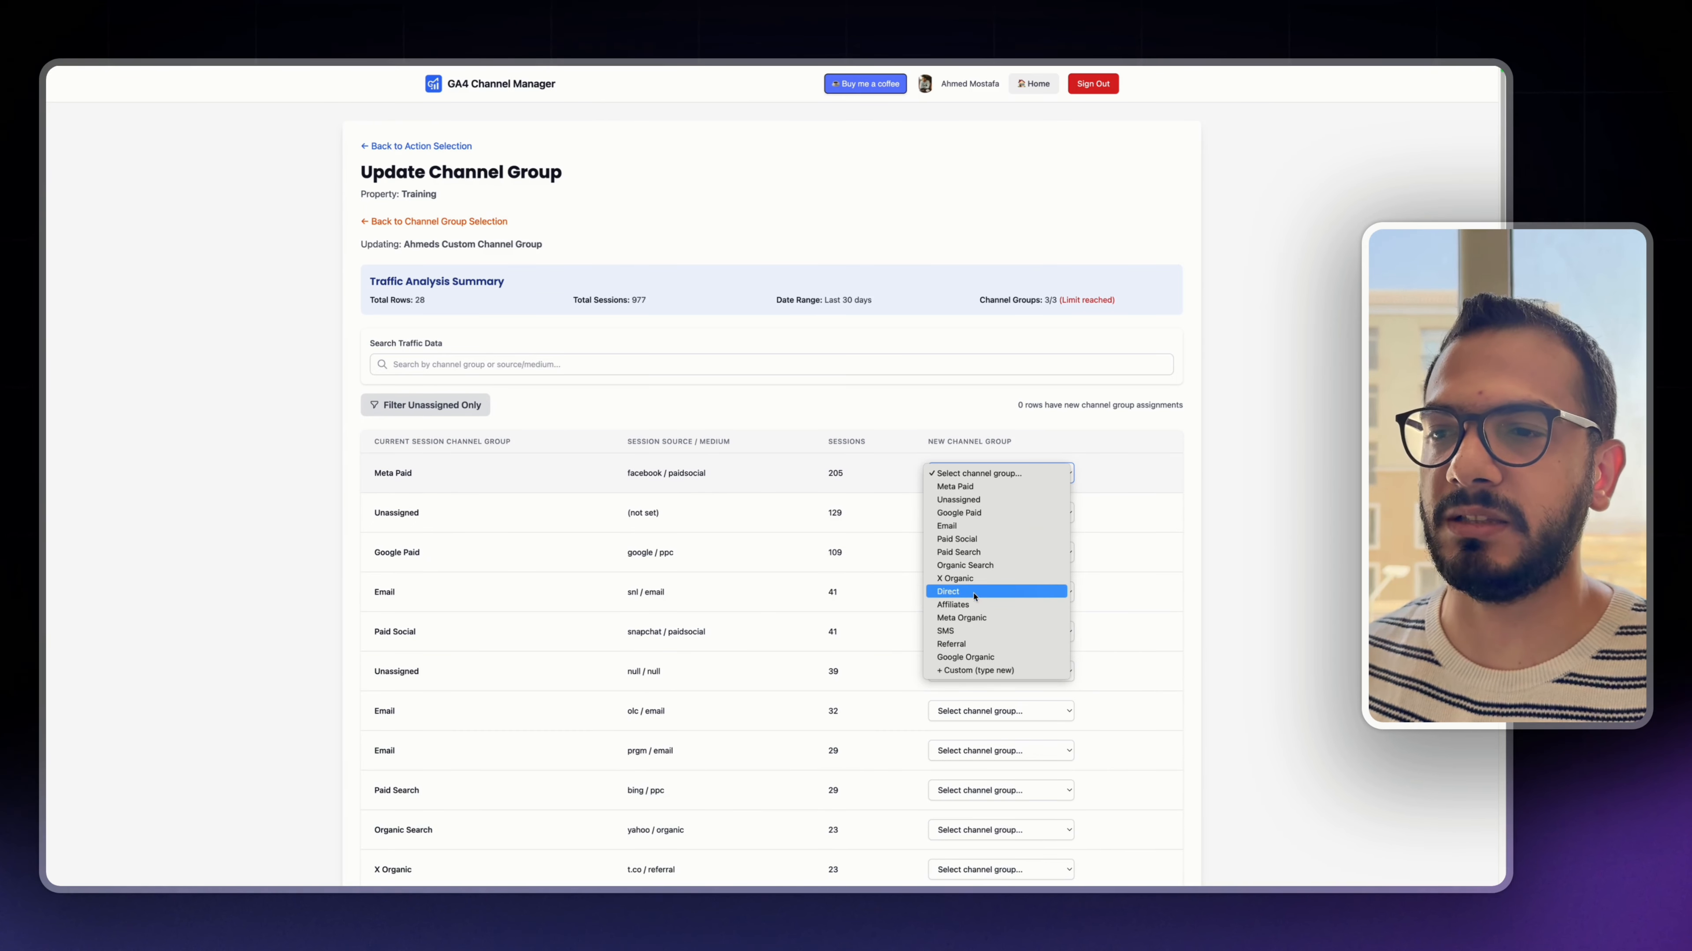
click(984, 539)
click(985, 513)
click(952, 595)
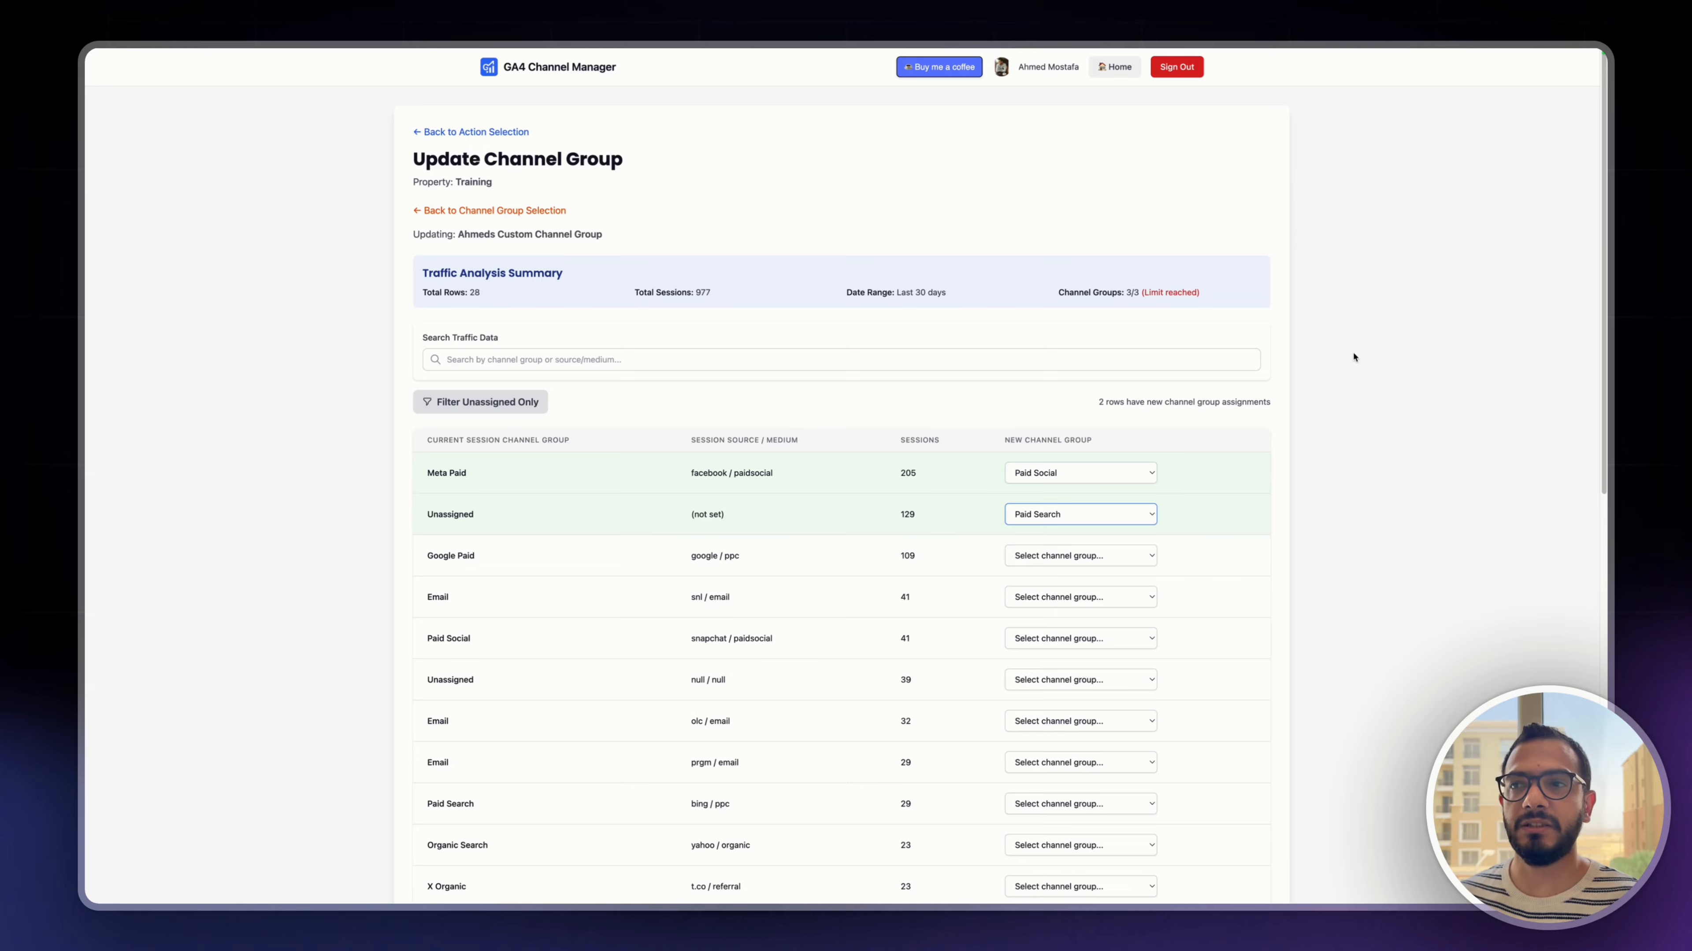
scroll(1251, 444, down, 10)
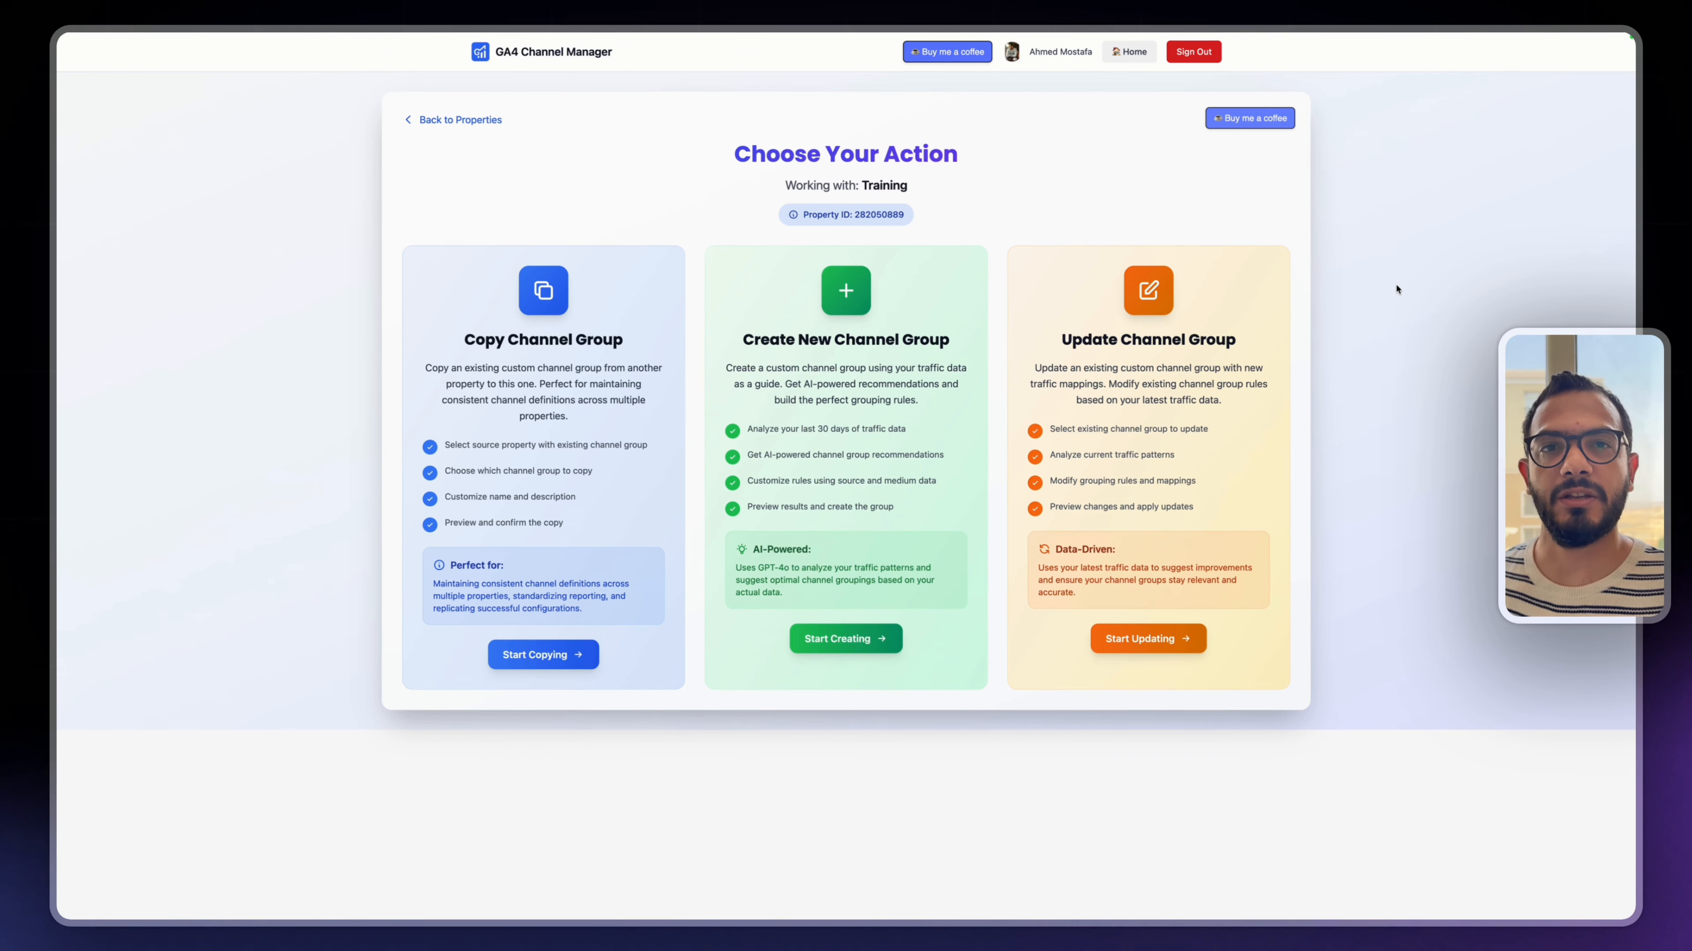
- Start copying a channel group with Training as the source property, choose the newly created custom group and browse the destination properties
click(567, 658)
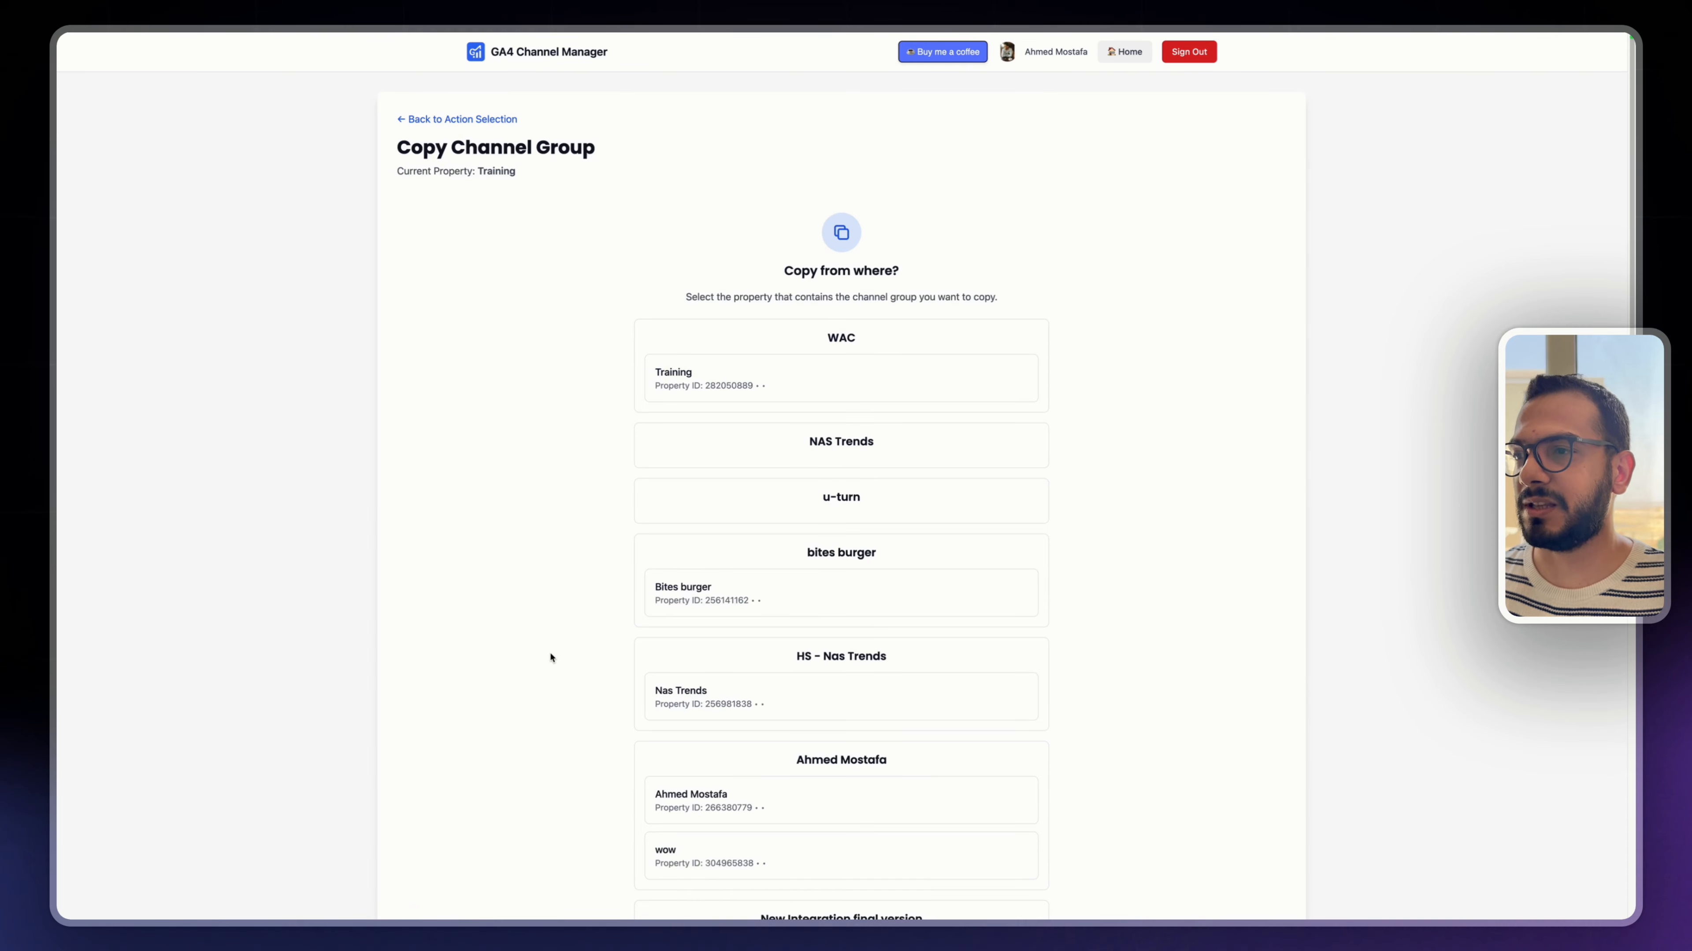
click(787, 391)
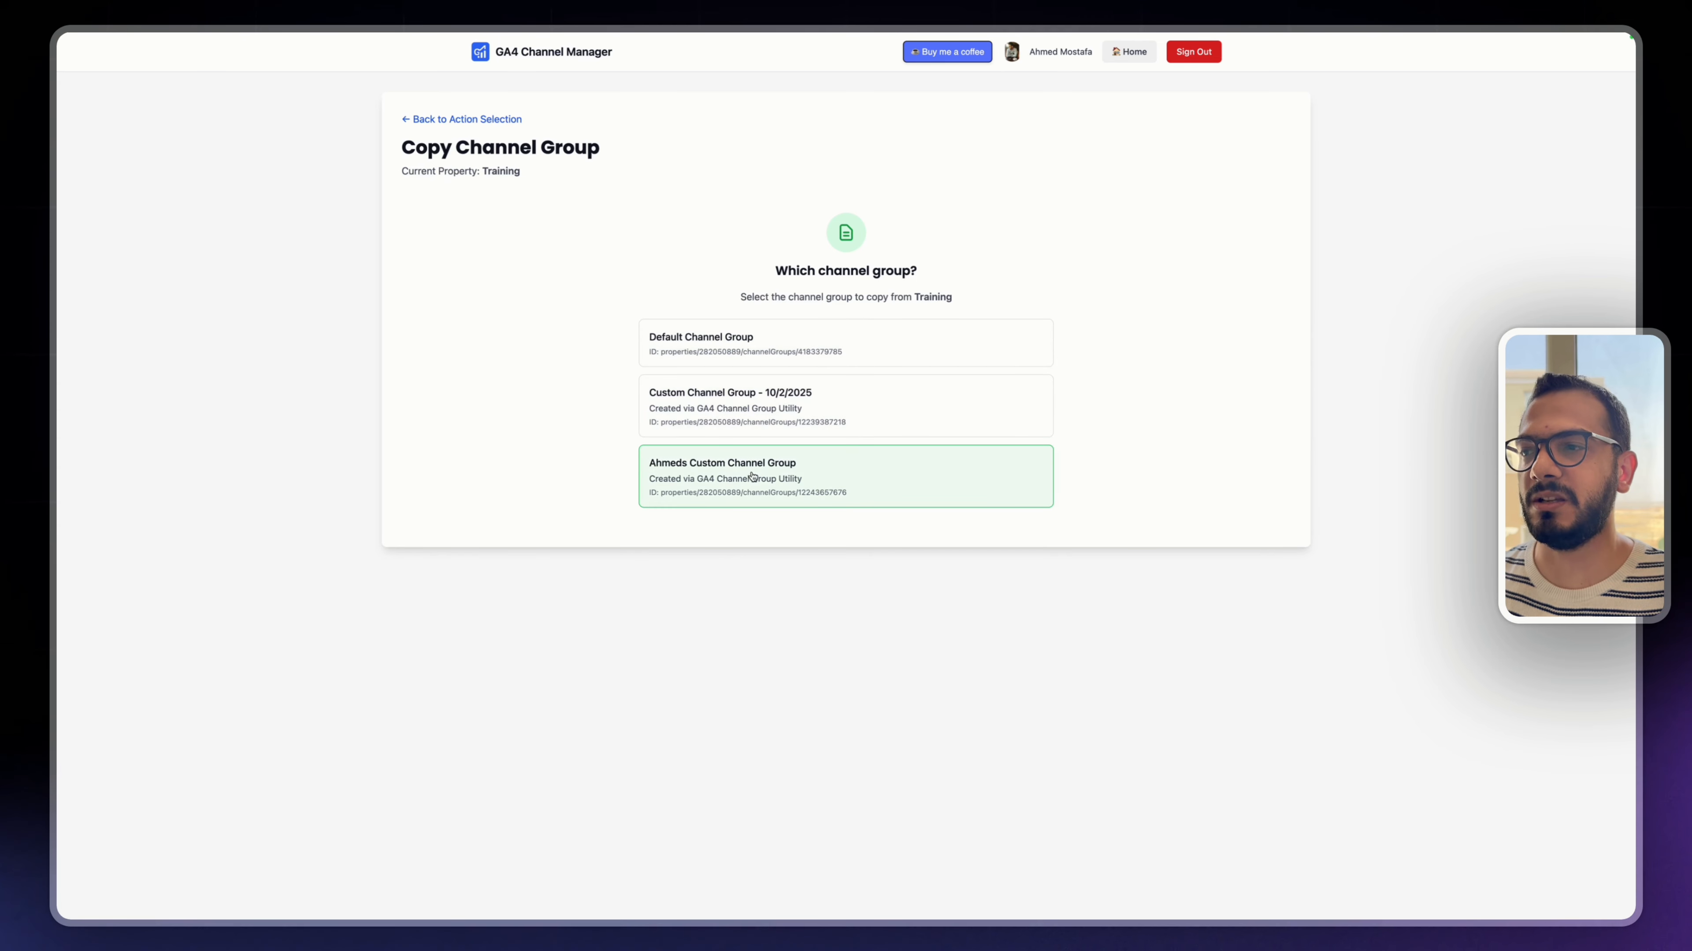
click(723, 480)
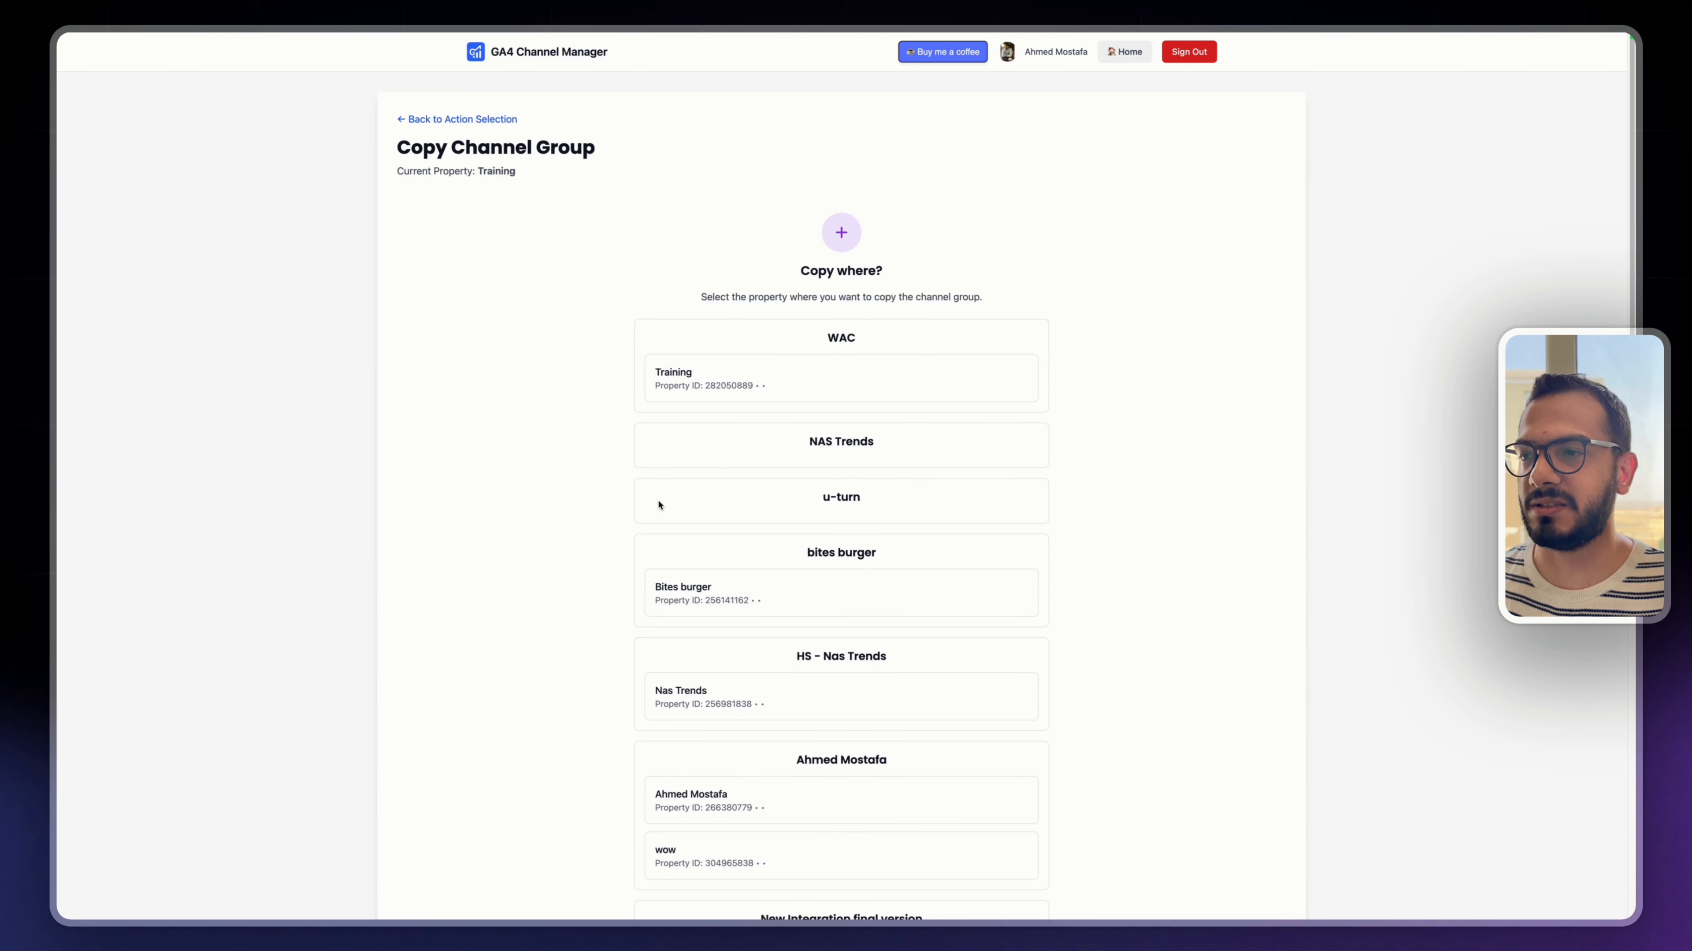
scroll(823, 666, down, 3)
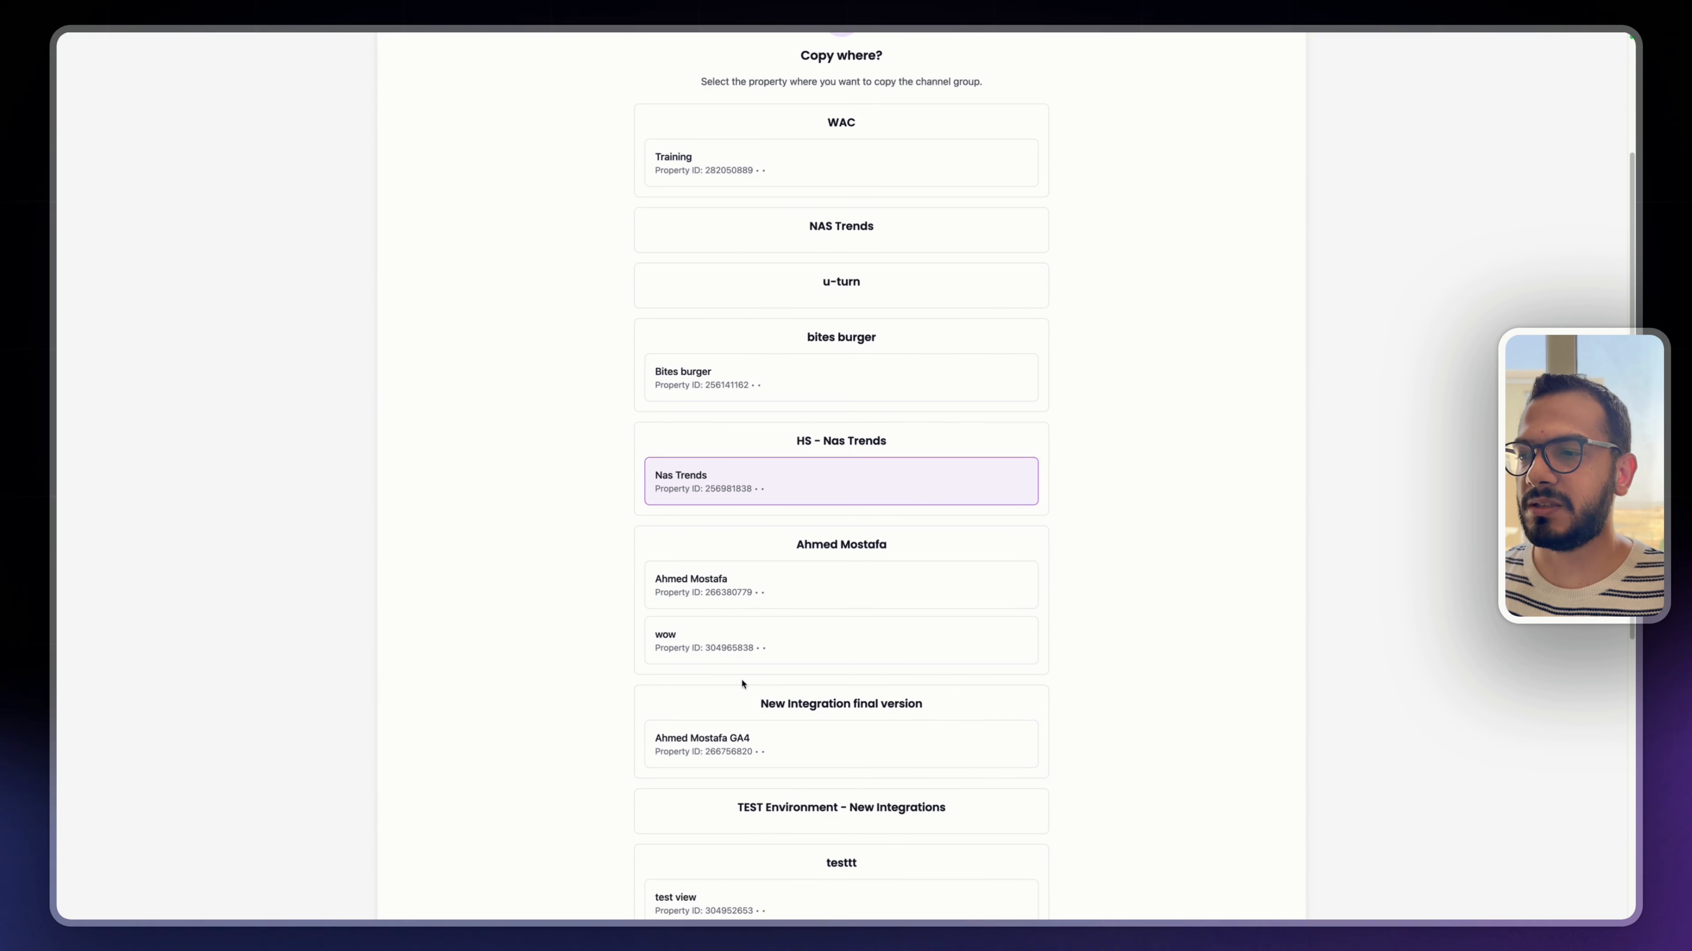